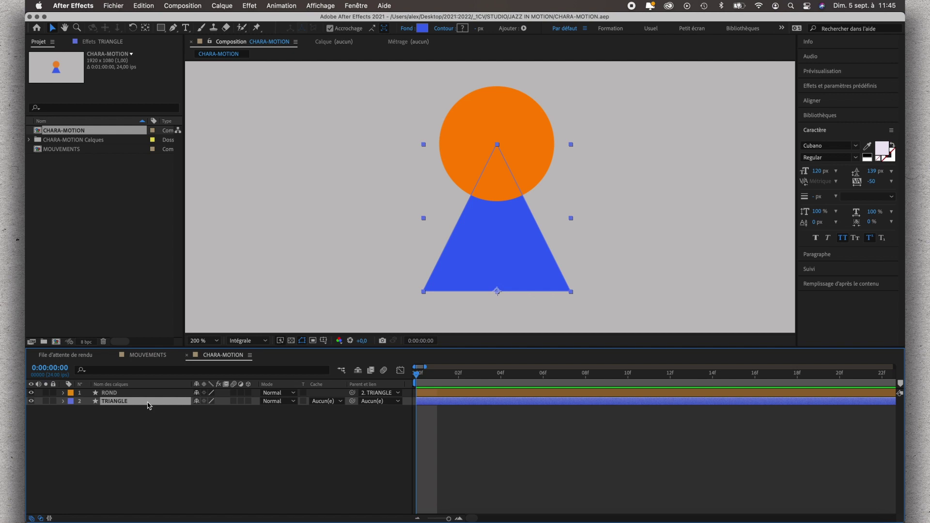
# Step: Unlink the TRIANGLE layer's Scale proportions and set a 100,0,100,0% Scale keyframe at frame 0
pyautogui.press('s')
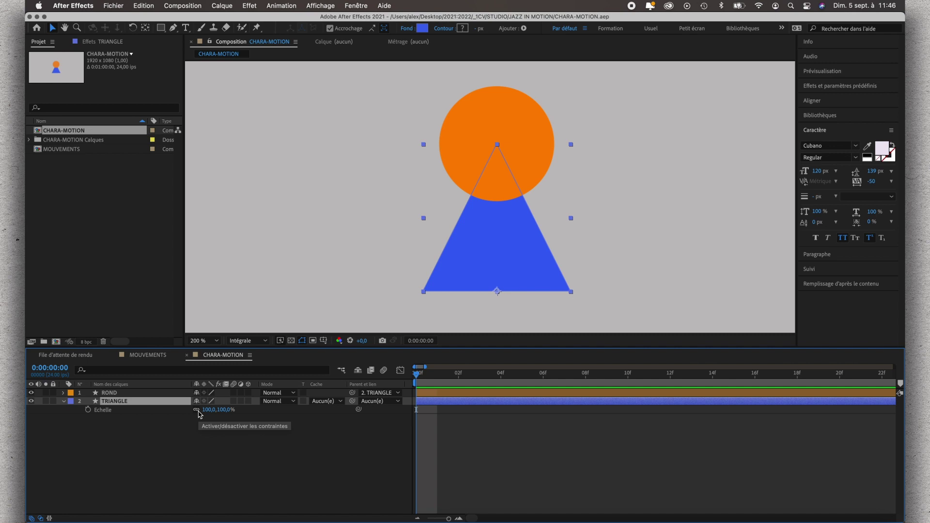
pyautogui.click(197, 410)
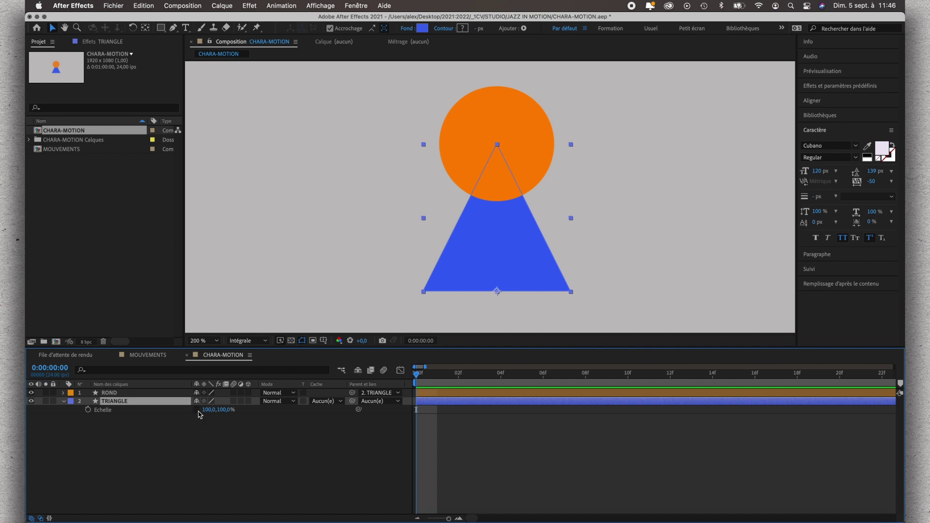
pyautogui.click(88, 410)
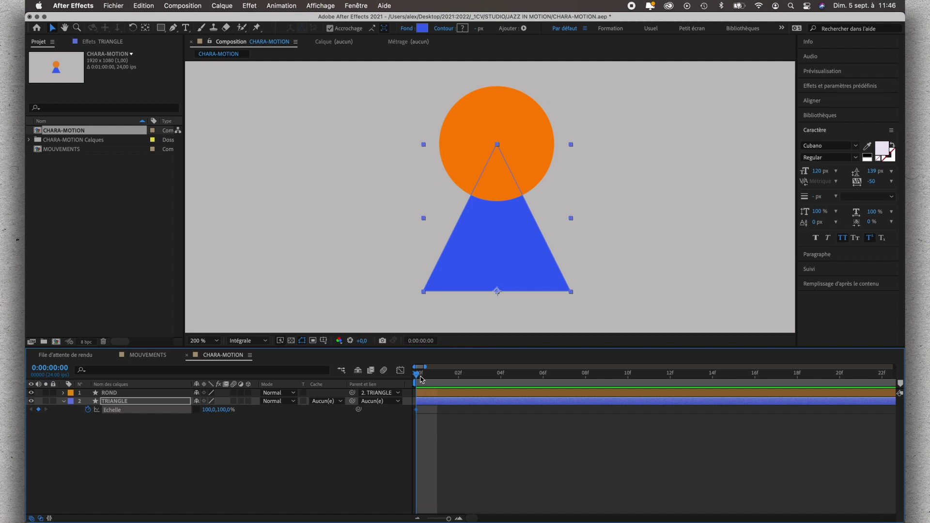
# Step: Scrub the timeline, then set the current time to frame 3 (0:00:00:03)
pyautogui.moveTo(417, 378); pyautogui.dragTo(463, 379)
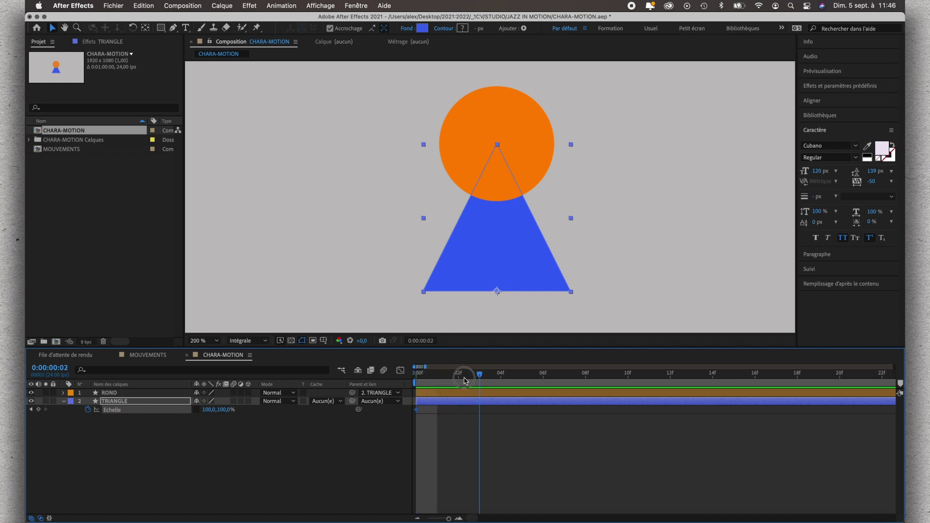
pyautogui.moveTo(462, 379); pyautogui.dragTo(422, 385)
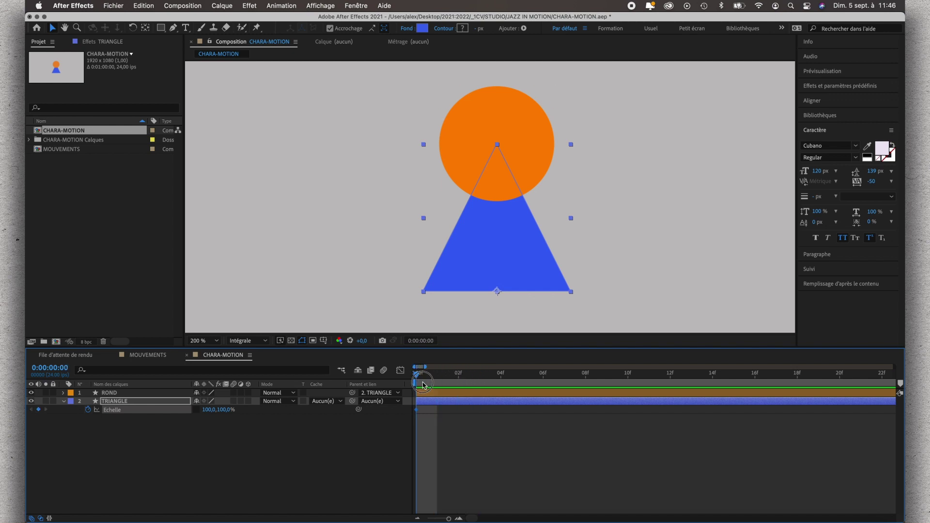
pyautogui.click(63, 367)
pyautogui.write('3')
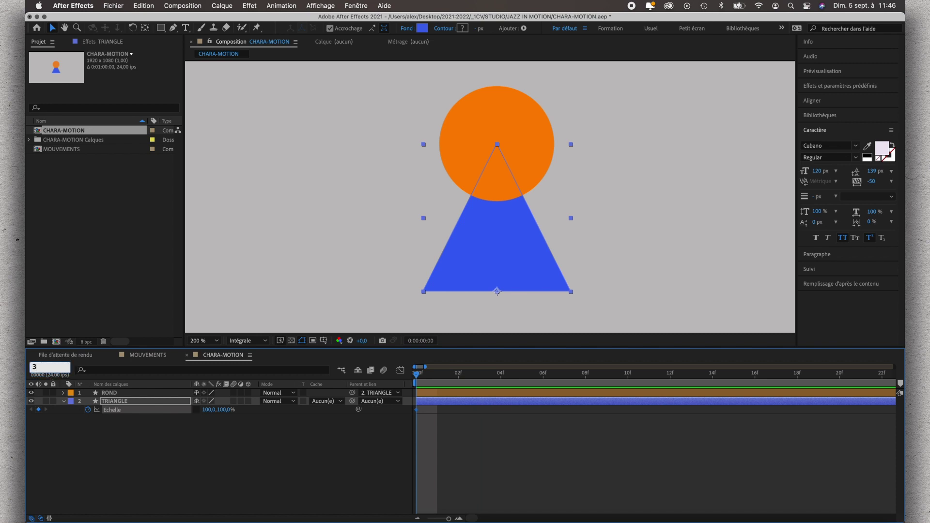
pyautogui.press('Return')
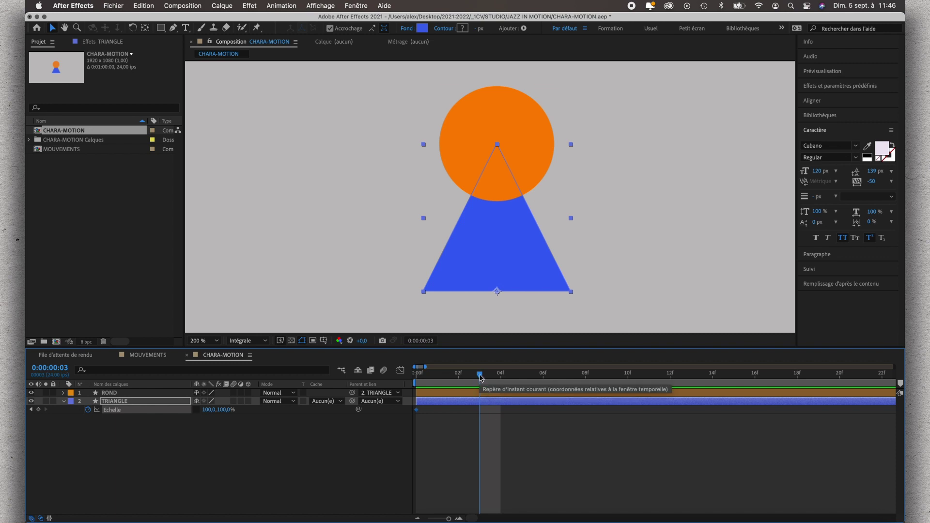
# Step: At frame 3, key the TRIANGLE Scale at 110% width and 90% height, then preview from frame 0
pyautogui.click(225, 411)
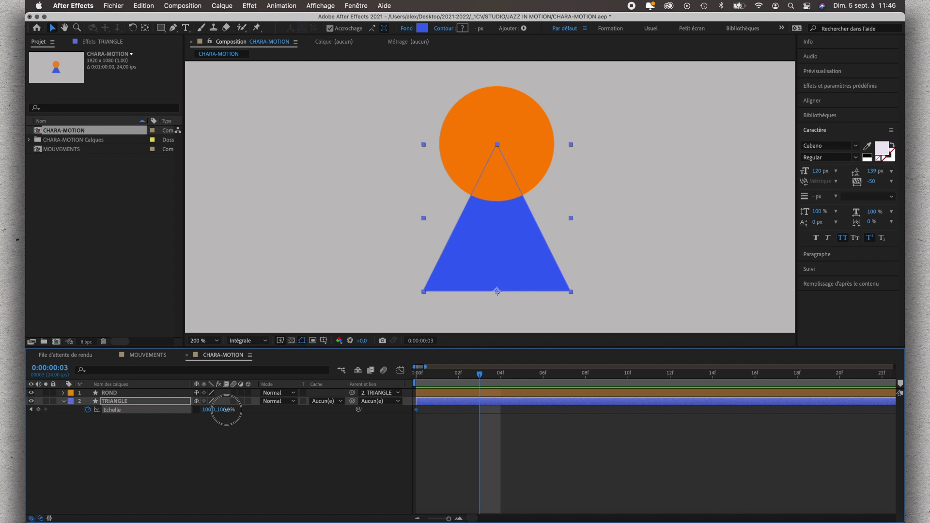
pyautogui.moveTo(225, 409); pyautogui.dragTo(223, 414)
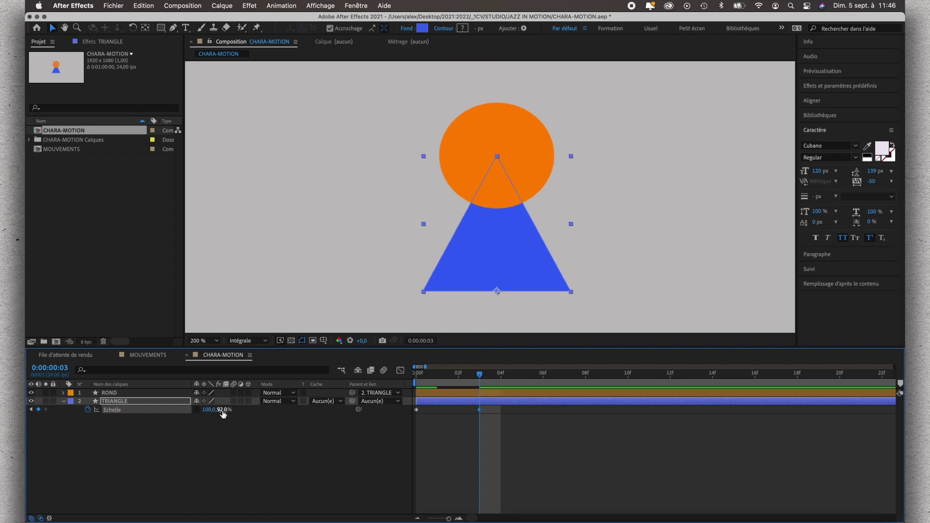
pyautogui.click(224, 410)
pyautogui.write('90')
pyautogui.press('Return')
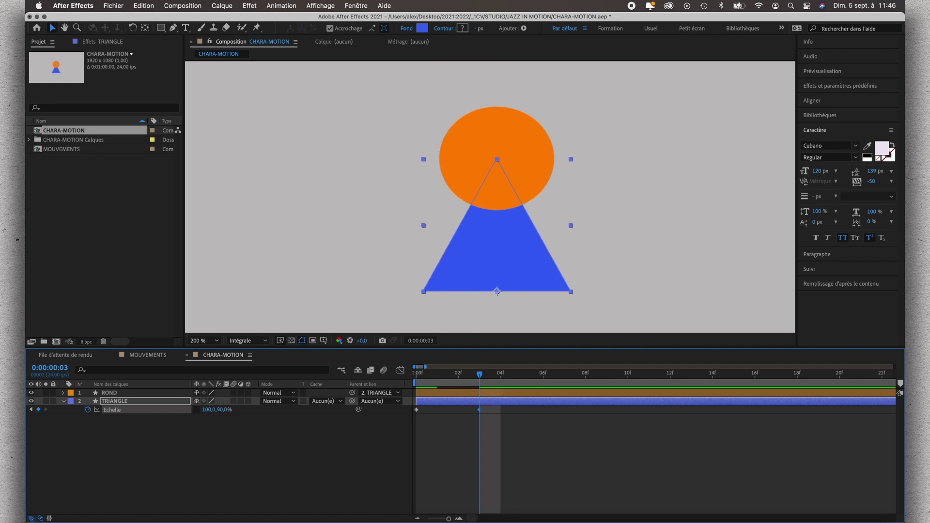
pyautogui.click(209, 410)
pyautogui.write('110')
pyautogui.press('Return')
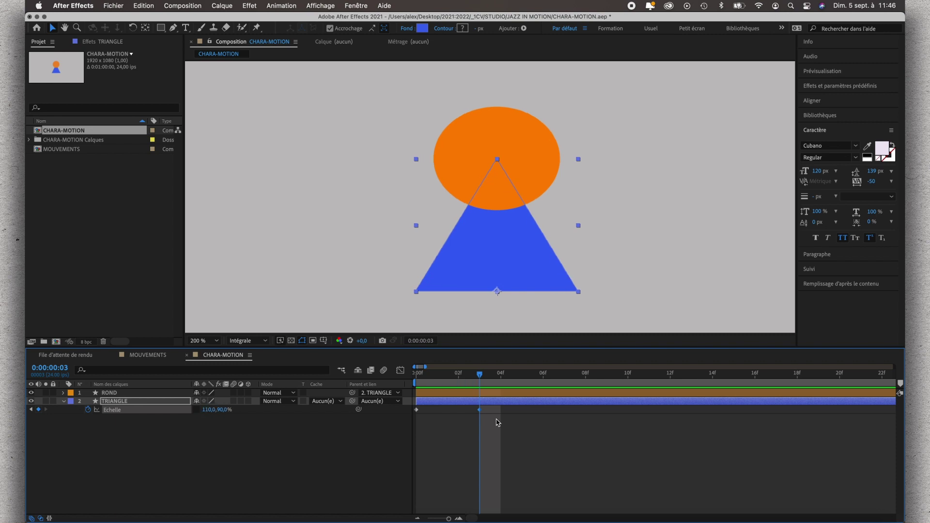
pyautogui.moveTo(478, 377)
pyautogui.mouseDown()
pyautogui.moveTo(425, 375)
pyautogui.moveTo(478, 383)
pyautogui.moveTo(451, 390)
pyautogui.moveTo(475, 395)
pyautogui.mouseUp()
pyautogui.press('space')
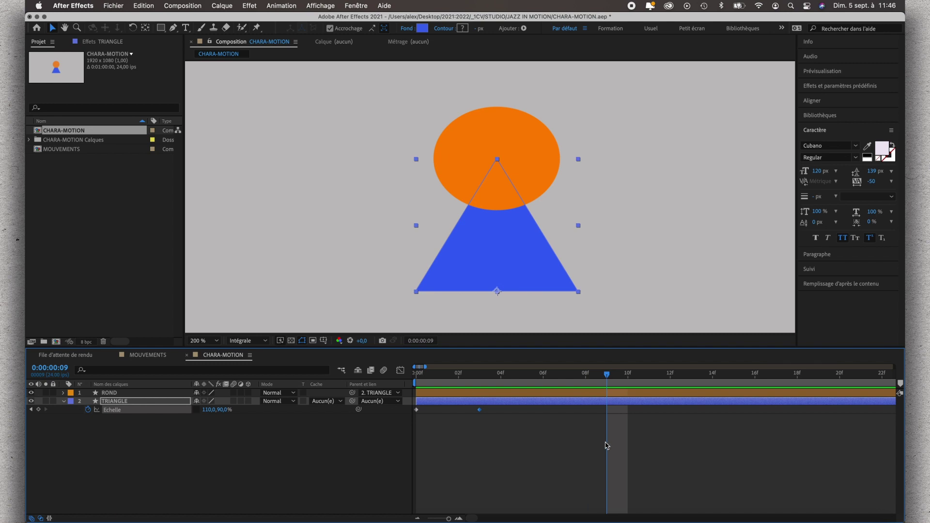
# Step: At frame 9, key the TRIANGLE Scale at 80% width and 120% height, then step to frame 12
pyautogui.click(224, 410)
pyautogui.write('110')
pyautogui.press('Return')
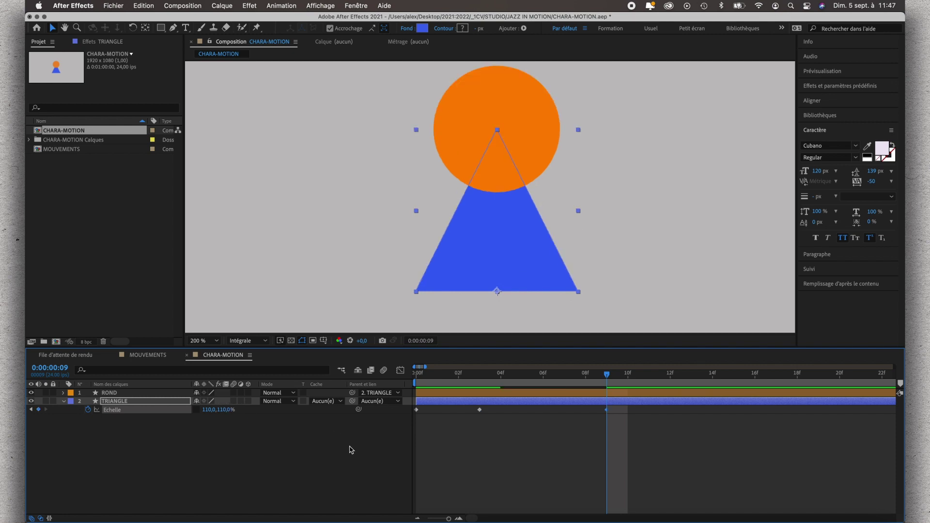
pyautogui.click(227, 410)
pyautogui.press('Return')
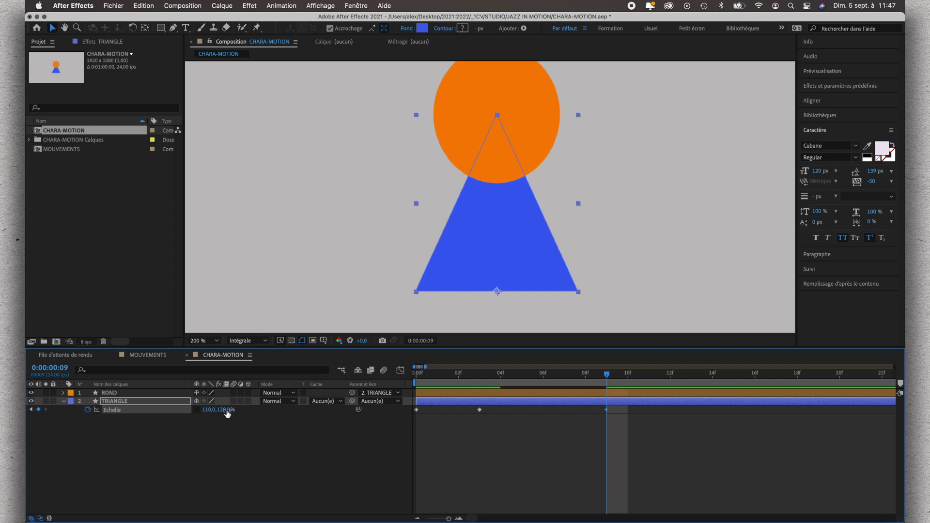
pyautogui.click(208, 410)
pyautogui.write('80')
pyautogui.press('Return')
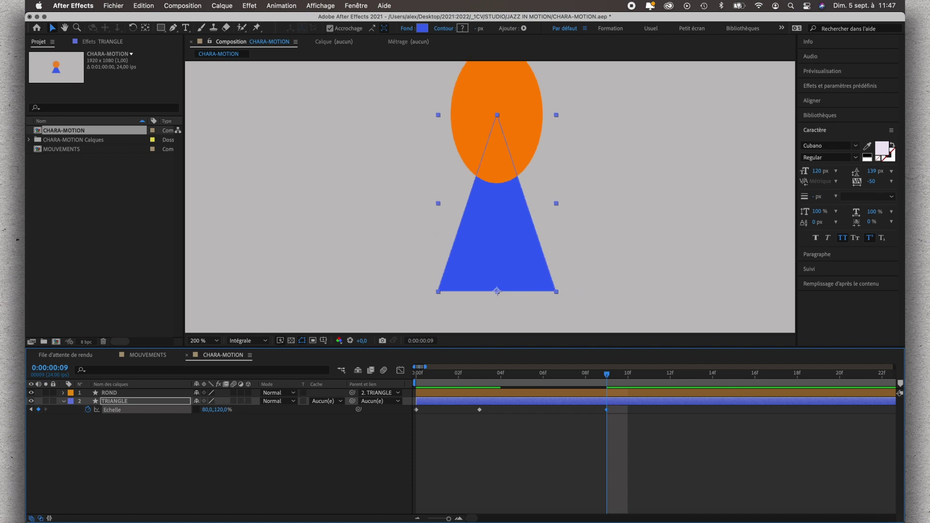
pyautogui.moveTo(608, 374)
pyautogui.mouseDown()
pyautogui.moveTo(437, 383)
pyautogui.moveTo(615, 393)
pyautogui.mouseUp()
pyautogui.press('pagedown')
pyautogui.press('pagedown')
pyautogui.press('pagedown')
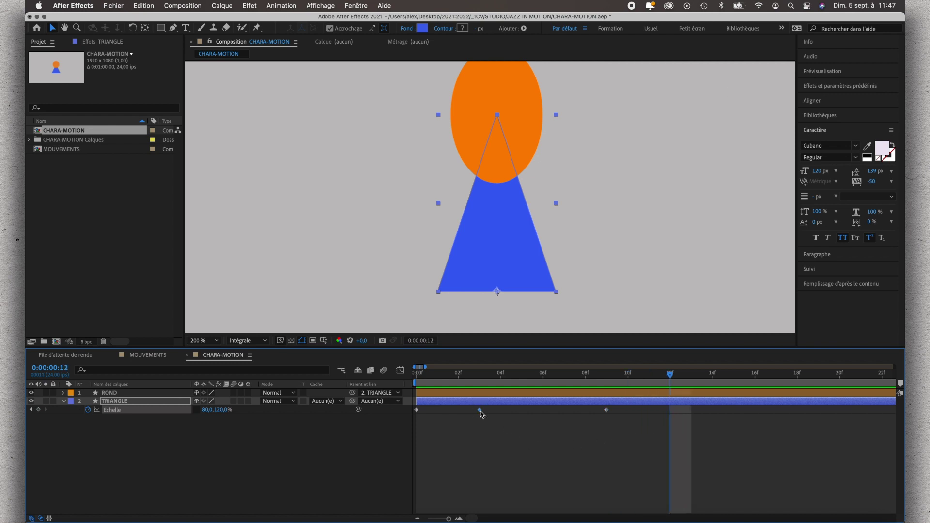
# Step: Paste the 110,0,90,0% squash as a frame-12 Scale keyframe and the 80,0,120,0% stretch at frame 18
pyautogui.press('super+v')
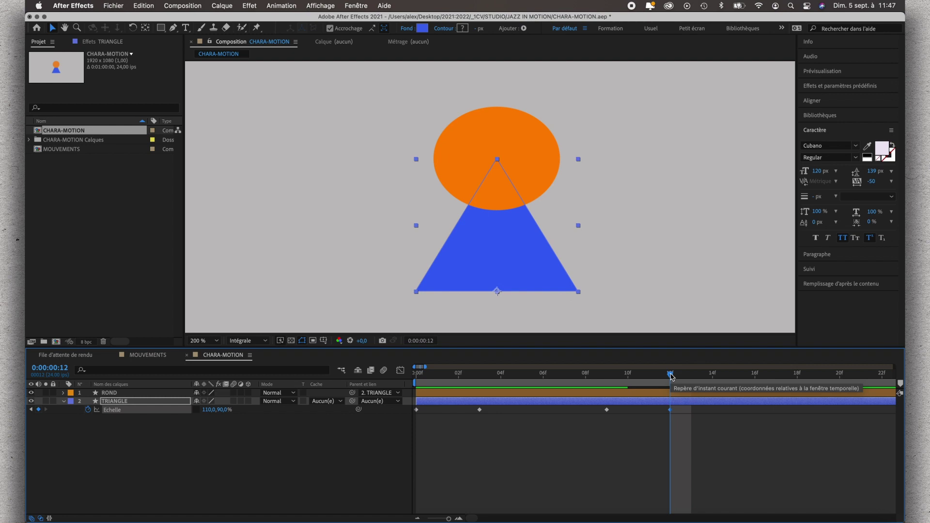
pyautogui.press('space')
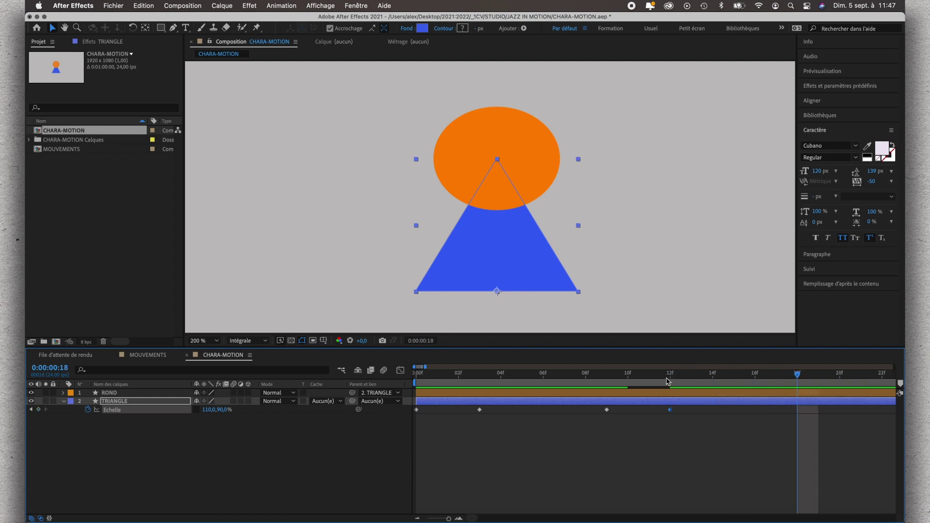
pyautogui.click(607, 409)
pyautogui.hotkey('ctrl', 'v')
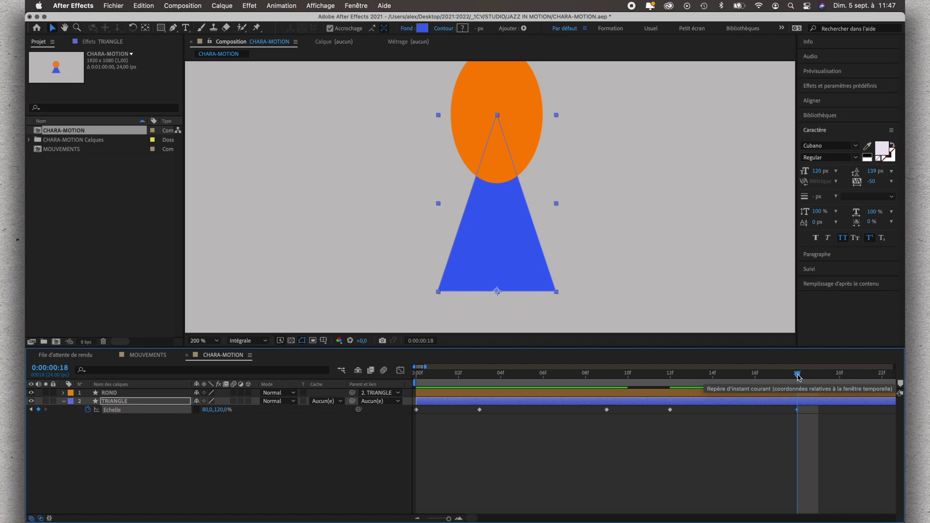
pyautogui.press('pagedown')
pyautogui.press('pagedown')
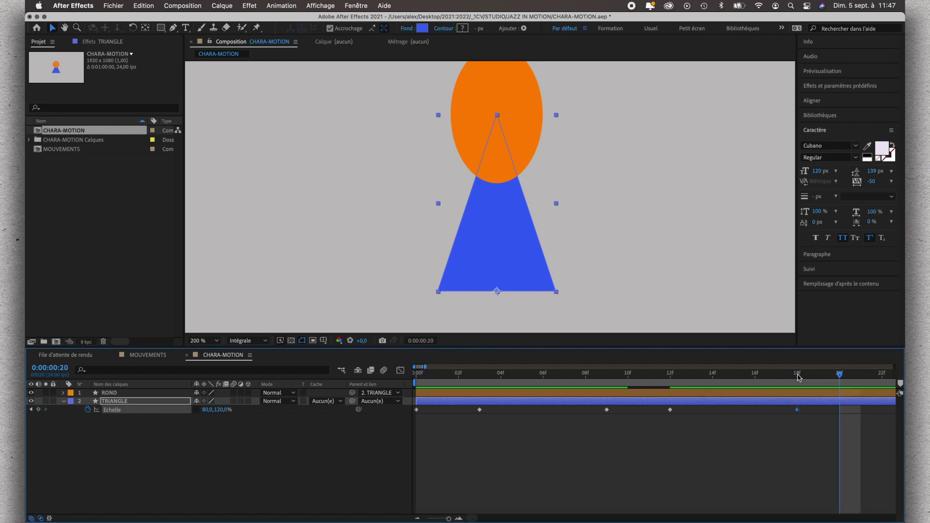
pyautogui.press('pageup')
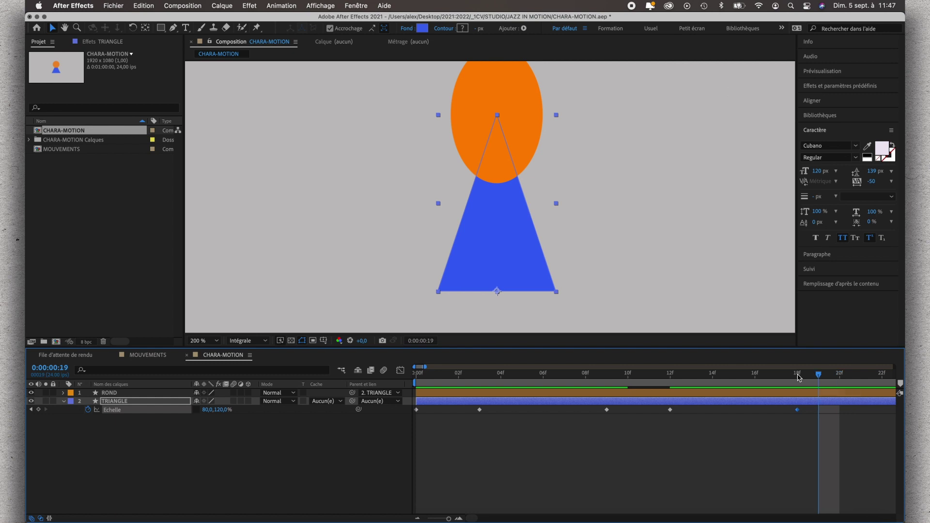
pyautogui.press('pageup')
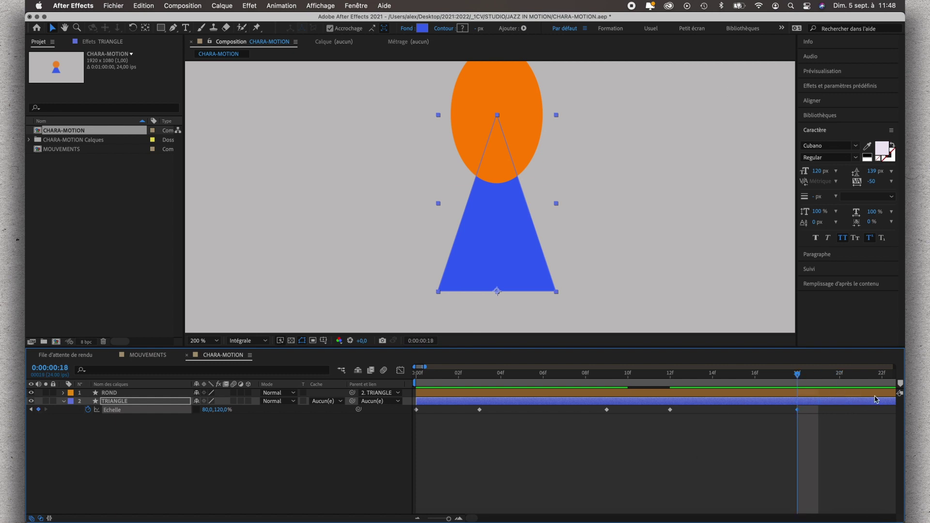
# Step: Zoom the timeline out to the full duration and shorten the work area to end near frame 18
pyautogui.click(417, 518)
pyautogui.click(417, 519)
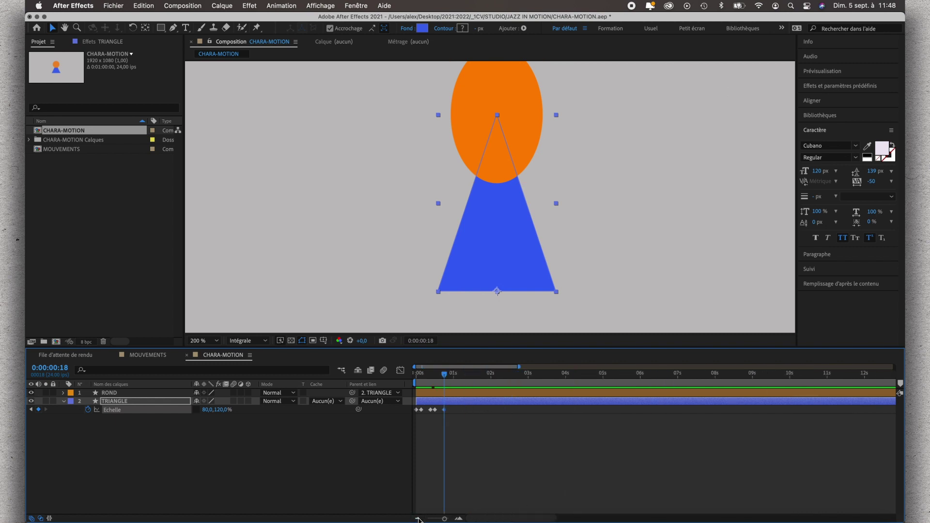
pyautogui.click(417, 518)
pyautogui.click(418, 519)
pyautogui.click(418, 518)
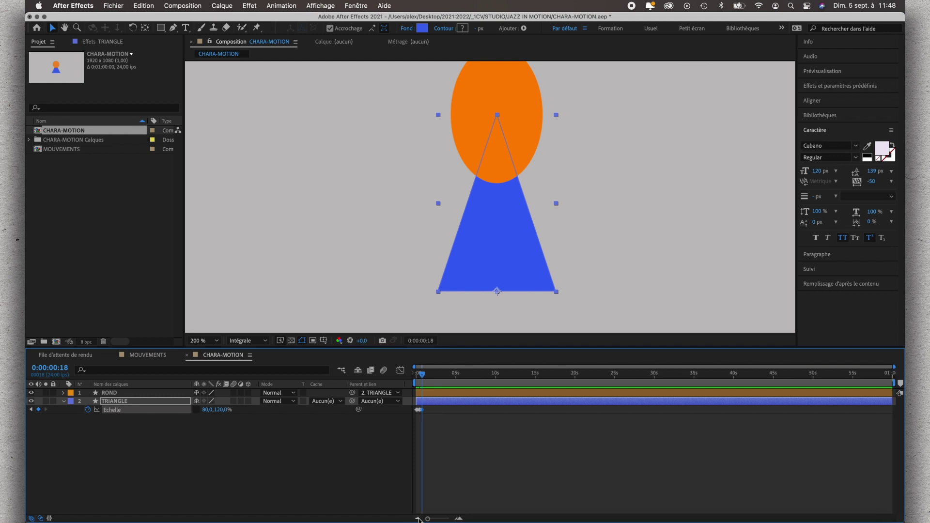
pyautogui.moveTo(900, 383); pyautogui.dragTo(426, 384)
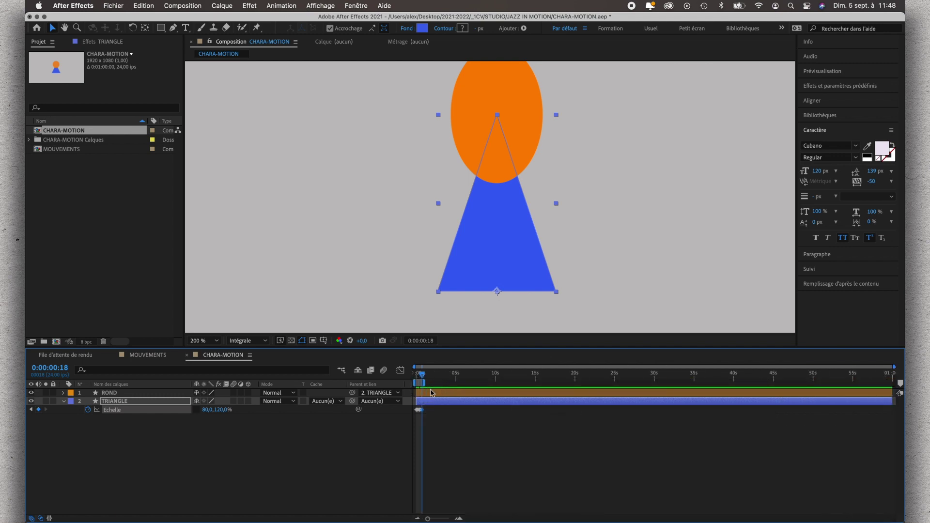
# Step: Zoom the timeline back in to individual frames around the 09f and 12f Scale keyframes
pyautogui.click(459, 518)
pyautogui.click(460, 519)
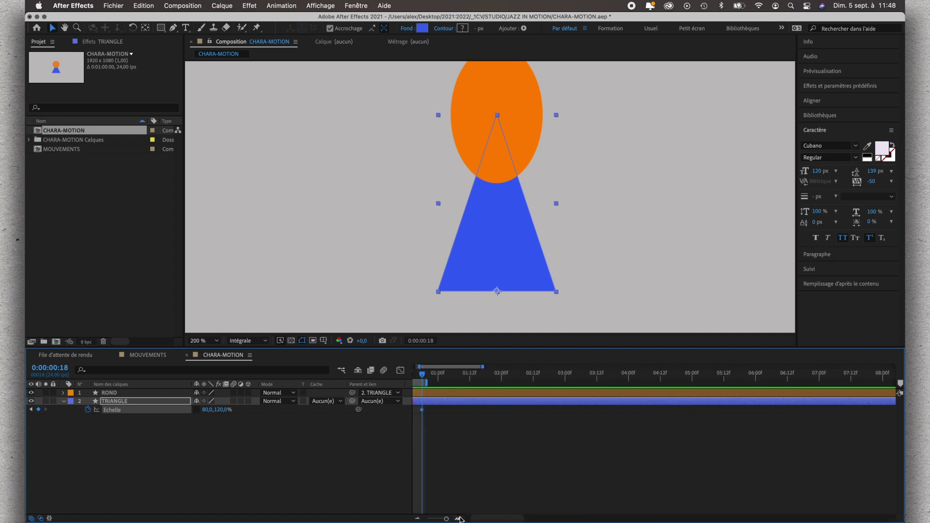
pyautogui.click(460, 518)
pyautogui.click(459, 519)
pyautogui.click(460, 519)
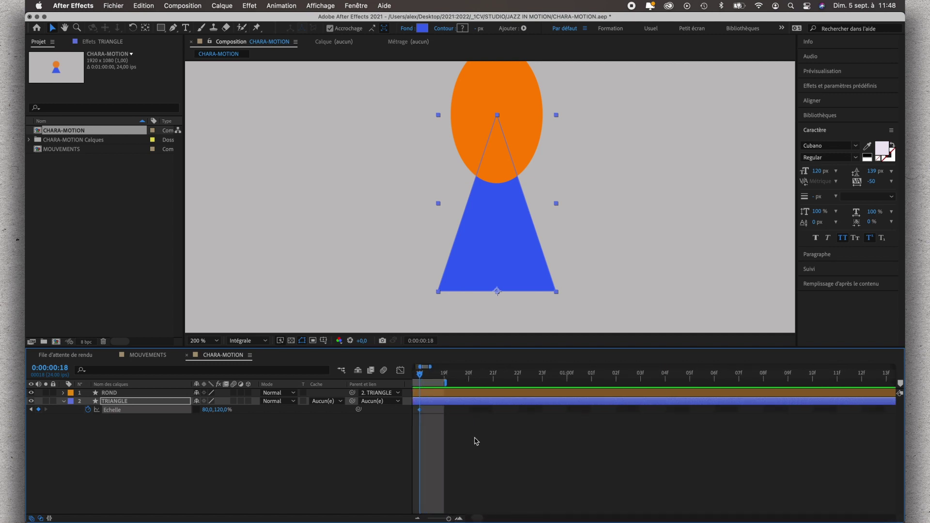
pyautogui.hscroll(-5, 473, 438)
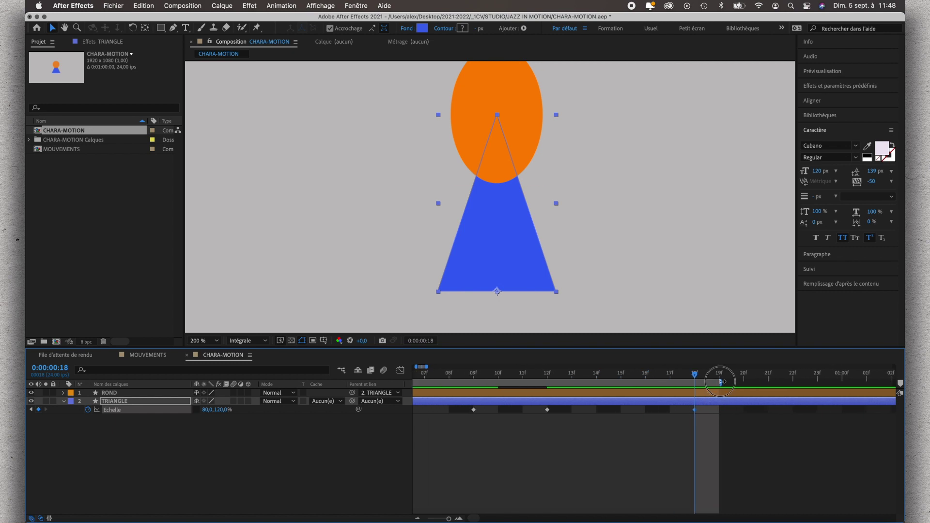
# Step: End the work area at frame 18 and preview the squash-and-stretch animation
pyautogui.moveTo(721, 383); pyautogui.dragTo(452, 392)
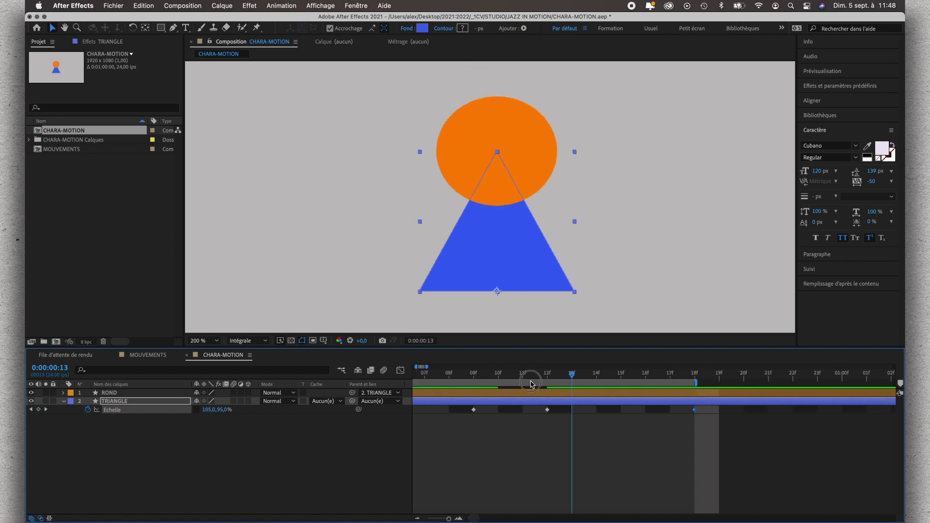
pyautogui.press('space')
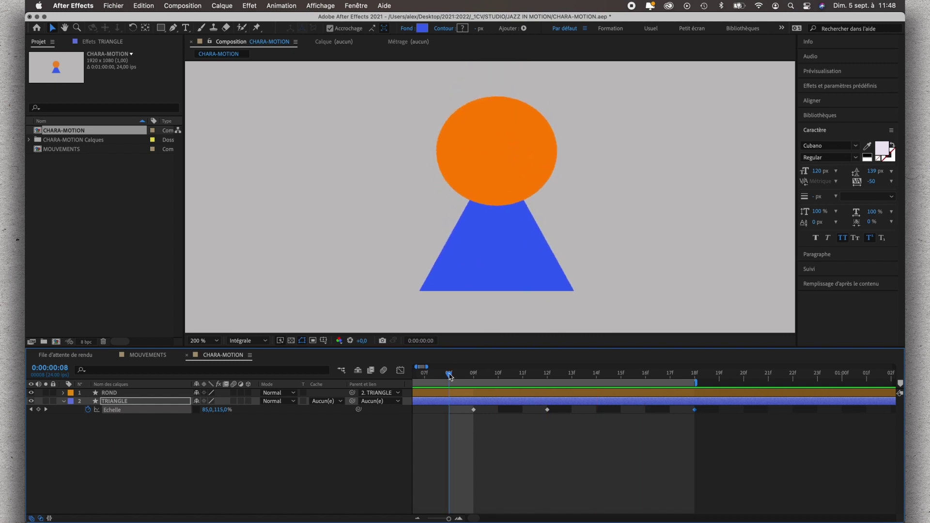
pyautogui.moveTo(450, 378); pyautogui.dragTo(414, 375)
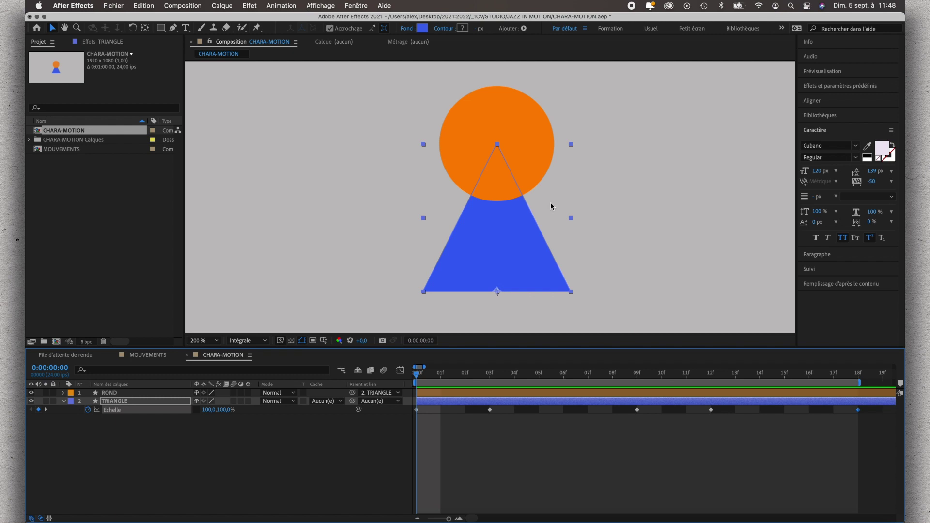
# Step: Move the triangle and circle lower in the frame and reveal the TRIANGLE layer's Position
pyautogui.scroll(-2, 505, 271)
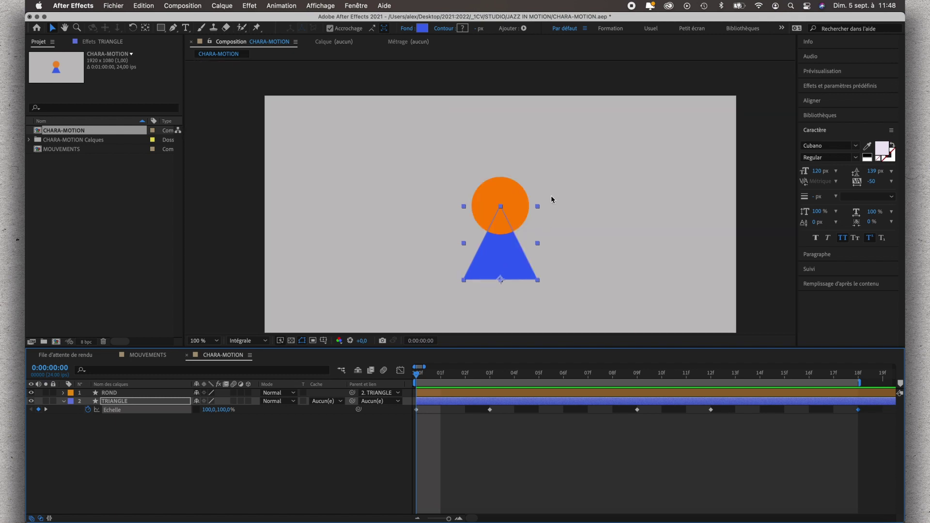
pyautogui.press('h')
pyautogui.moveTo(550, 195); pyautogui.dragTo(551, 224)
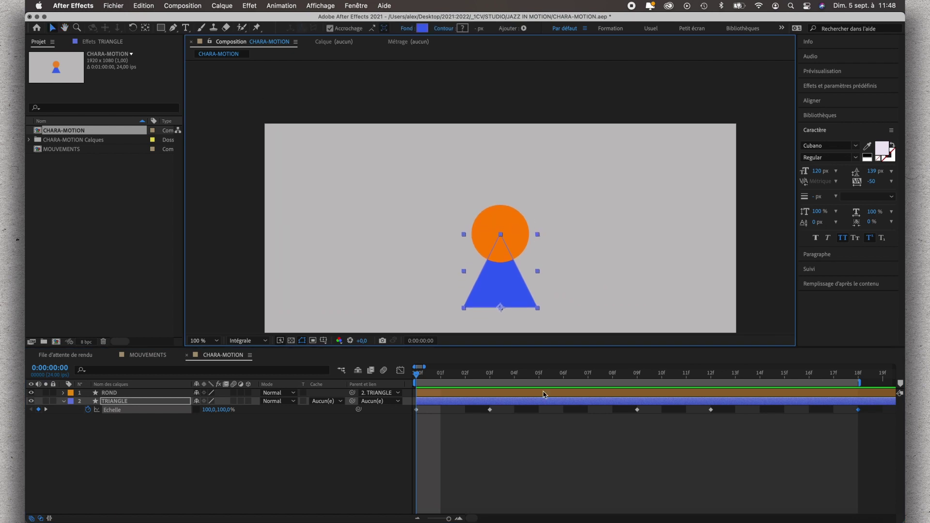
pyautogui.press('h')
pyautogui.moveTo(576, 260); pyautogui.dragTo(571, 207)
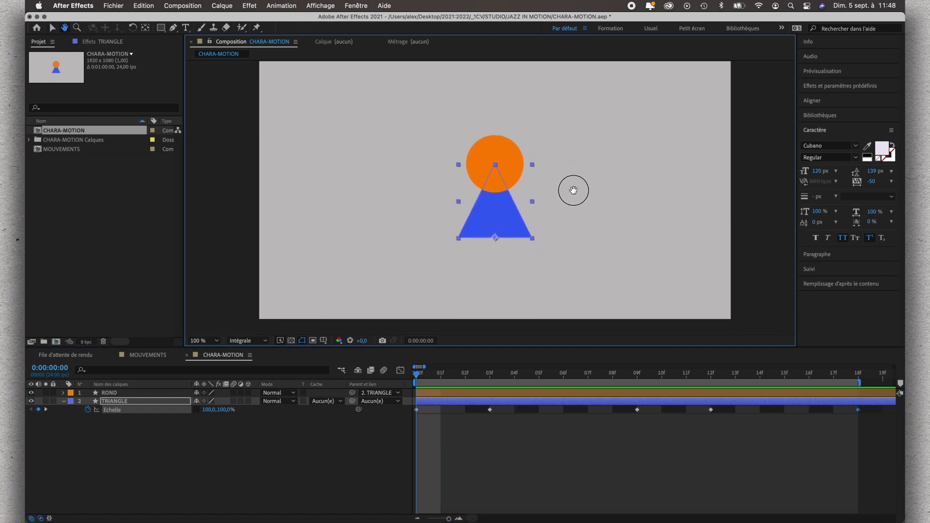
pyautogui.press('v')
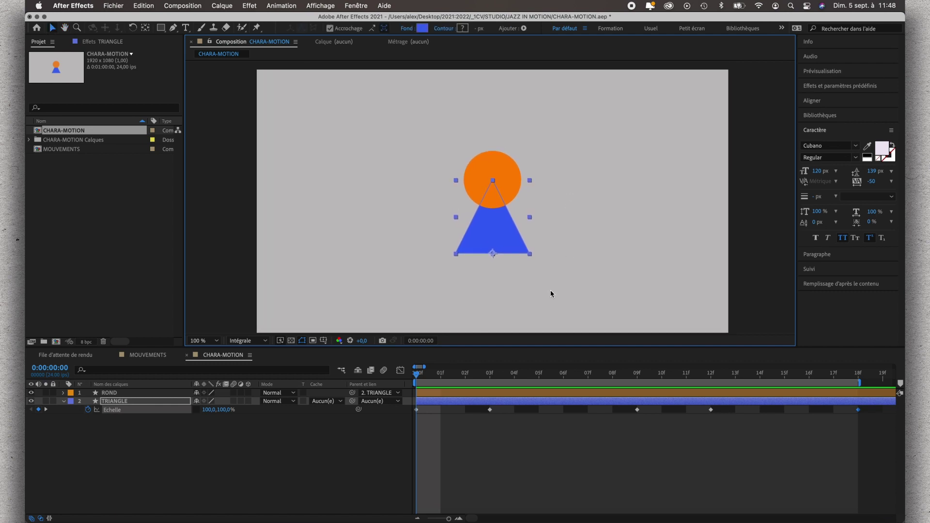
pyautogui.moveTo(496, 231); pyautogui.dragTo(496, 277)
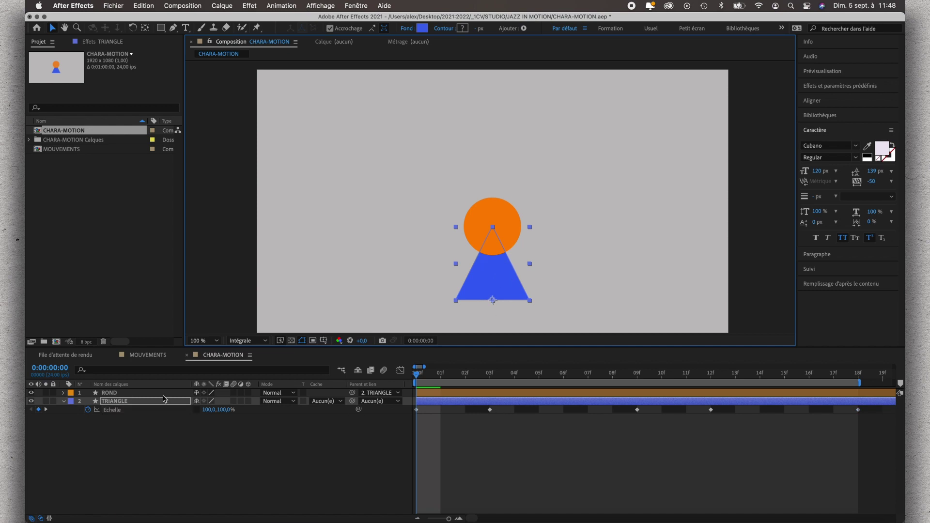
pyautogui.click(149, 402)
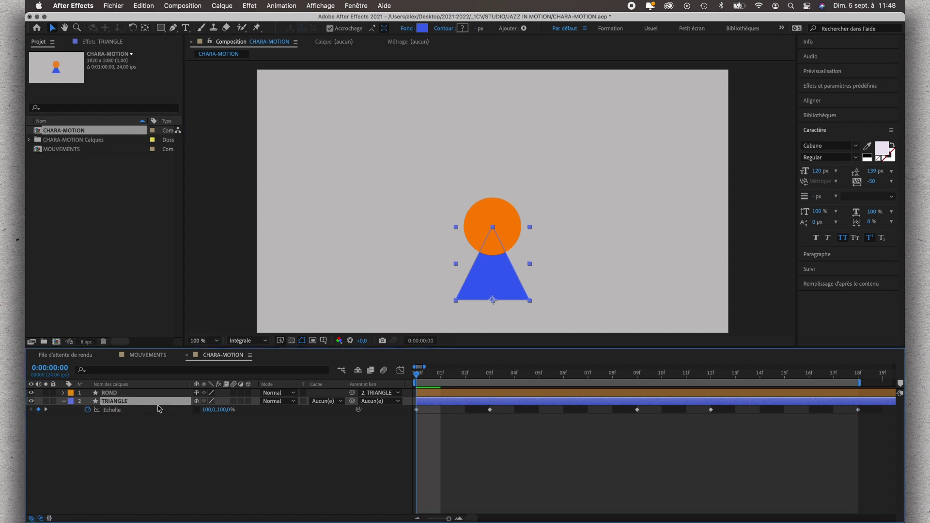
pyautogui.hotkey('shift', 'p')
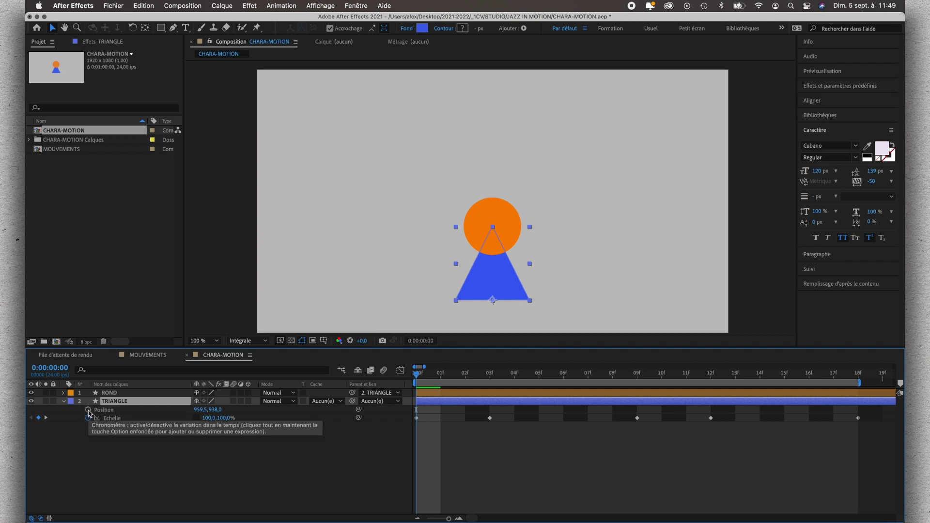
# Step: Keyframe the TRIANGLE Position at 959,5,938,0 and place that keyframe at frame 3
pyautogui.click(88, 411)
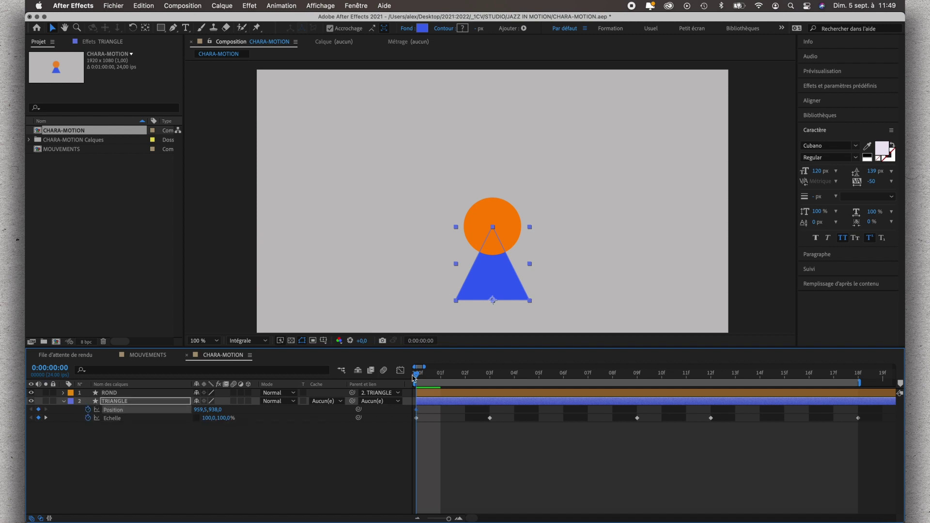
pyautogui.moveTo(418, 377)
pyautogui.mouseDown()
pyautogui.moveTo(517, 382)
pyautogui.moveTo(490, 384)
pyautogui.moveTo(520, 385)
pyautogui.moveTo(506, 392)
pyautogui.mouseUp()
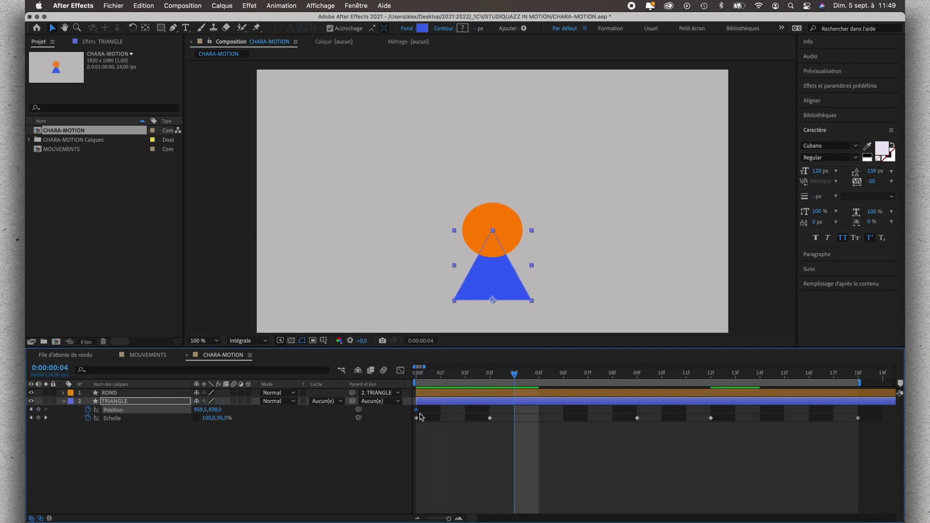
pyautogui.moveTo(417, 413); pyautogui.dragTo(515, 415)
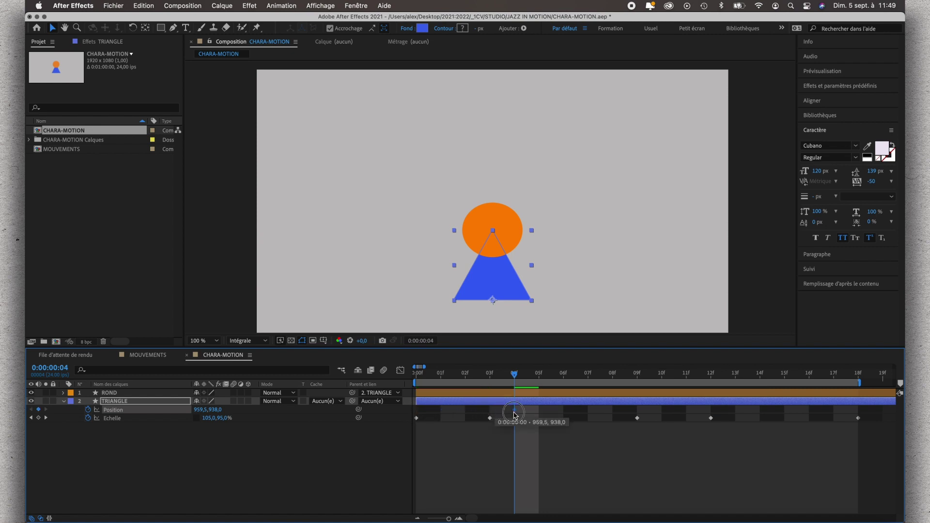
pyautogui.hscroll(1, 545, 431)
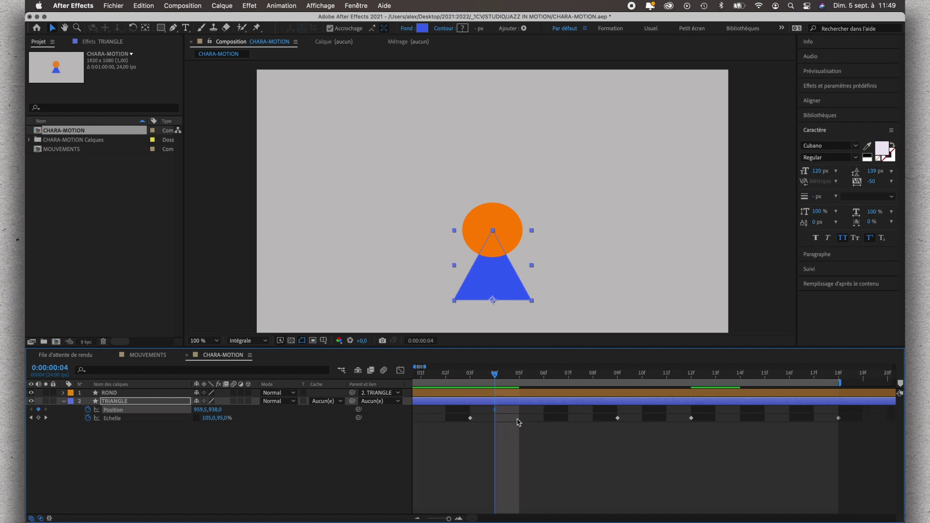
pyautogui.moveTo(494, 410); pyautogui.dragTo(470, 410)
pyautogui.click(471, 375)
pyautogui.moveTo(474, 379); pyautogui.dragTo(687, 393)
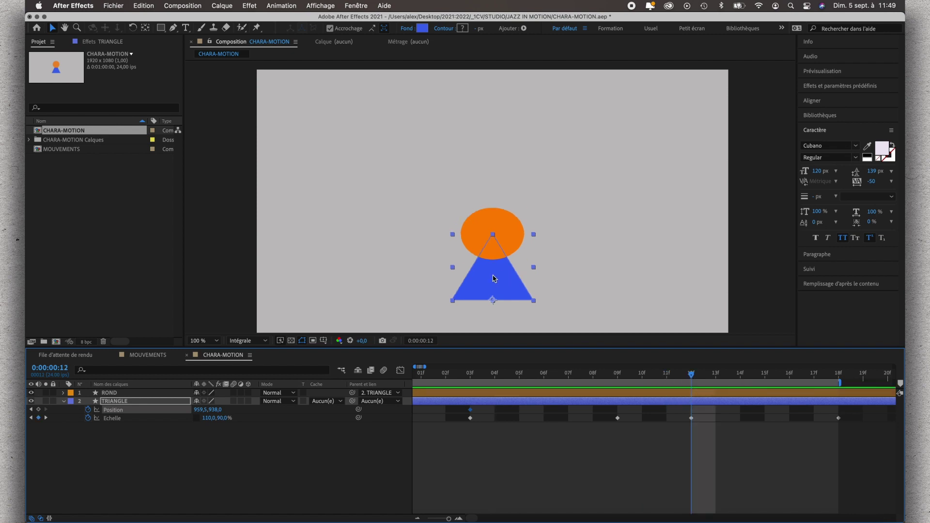
# Step: Raise the triangle to 959,5,510,0 at frame 12 and paste the 959,5,938,0 landing at frame 18
pyautogui.moveTo(497, 284); pyautogui.dragTo(492, 177)
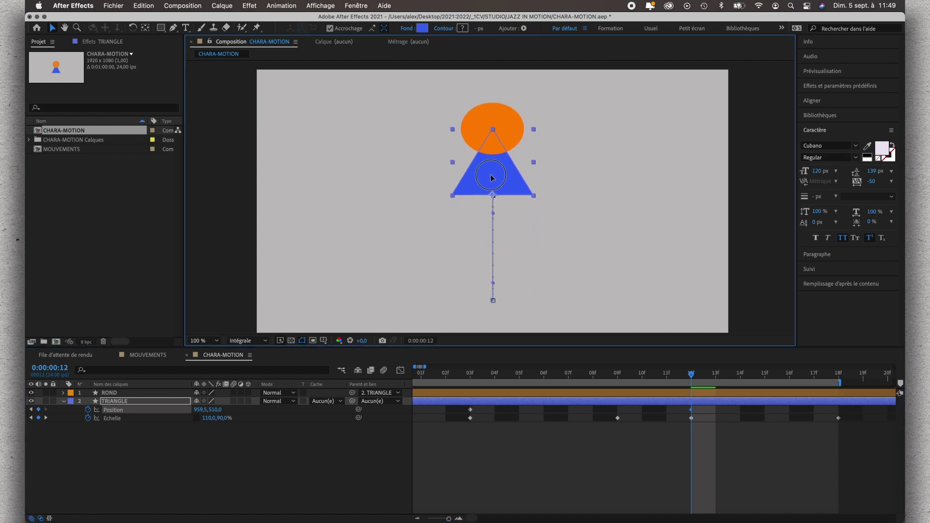
pyautogui.moveTo(692, 378)
pyautogui.mouseDown()
pyautogui.moveTo(451, 380)
pyautogui.moveTo(569, 377)
pyautogui.moveTo(689, 398)
pyautogui.moveTo(418, 392)
pyautogui.moveTo(471, 382)
pyautogui.moveTo(636, 397)
pyautogui.moveTo(854, 441)
pyautogui.mouseUp()
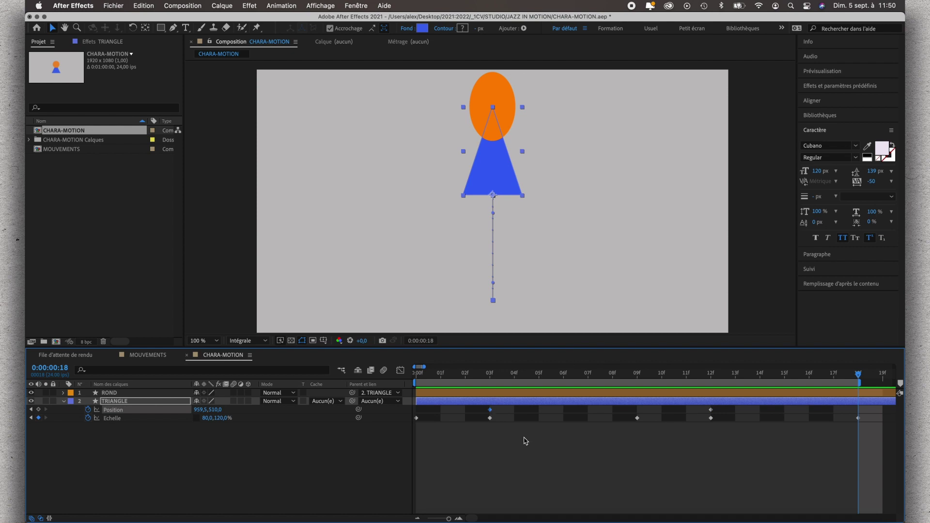
pyautogui.press('super+v')
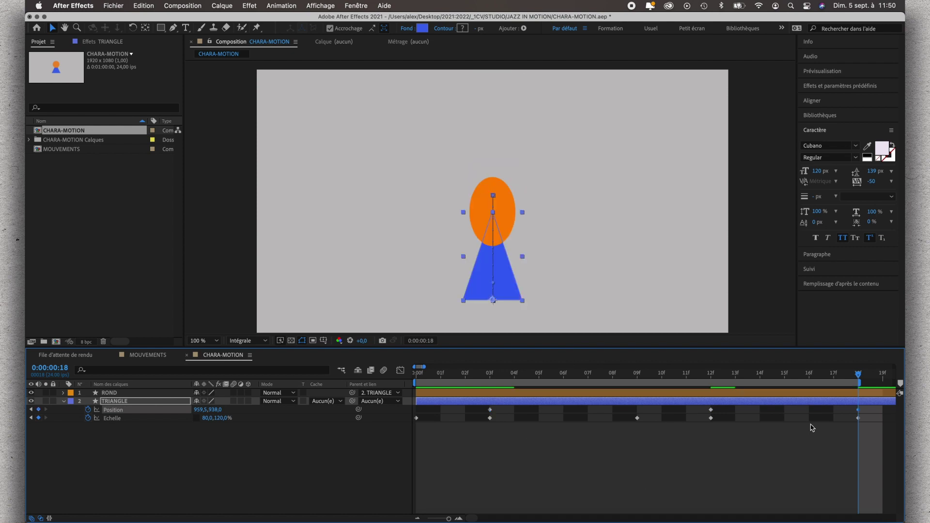
pyautogui.moveTo(859, 377)
pyautogui.mouseDown()
pyautogui.moveTo(425, 412)
pyautogui.moveTo(774, 394)
pyautogui.moveTo(865, 402)
pyautogui.moveTo(412, 424)
pyautogui.mouseUp()
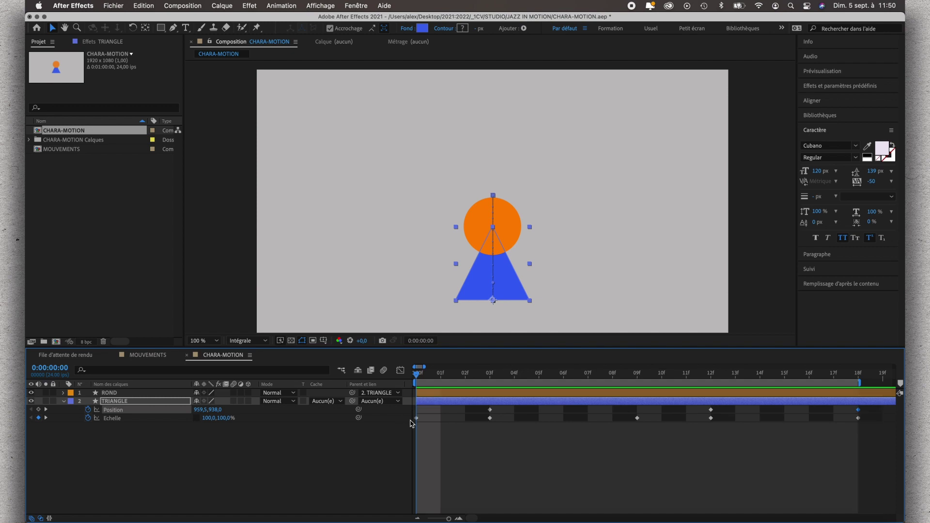
pyautogui.press('space')
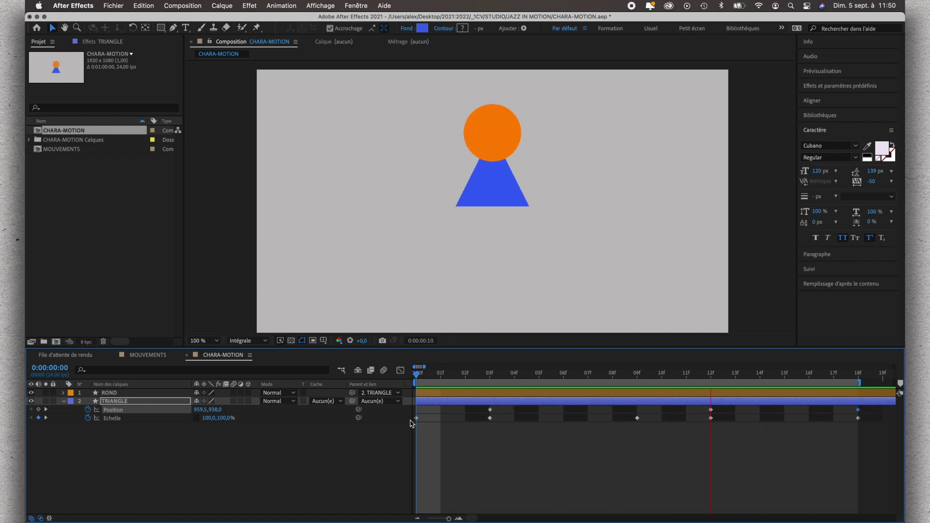
# Step: Shift the first and peak Position keyframes one frame later, putting the first at frame 4
pyautogui.click(417, 374)
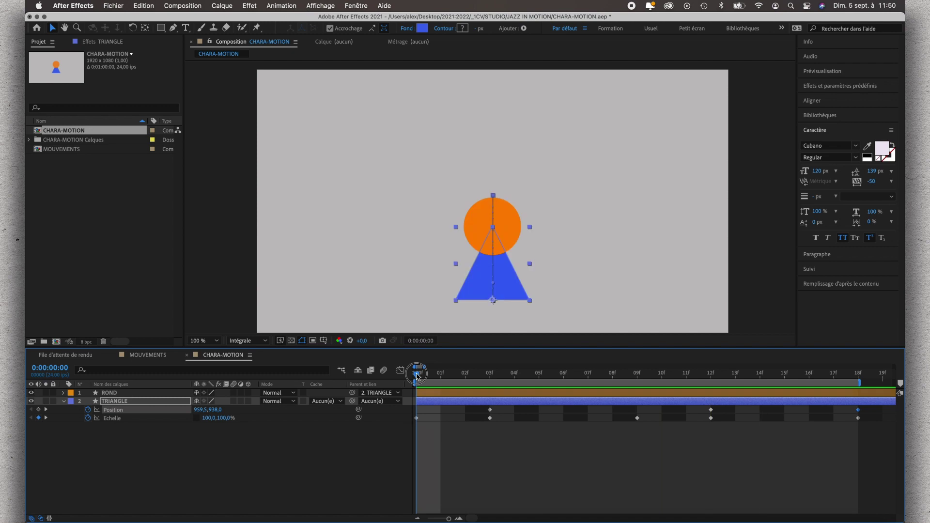
pyautogui.moveTo(417, 374); pyautogui.dragTo(507, 389)
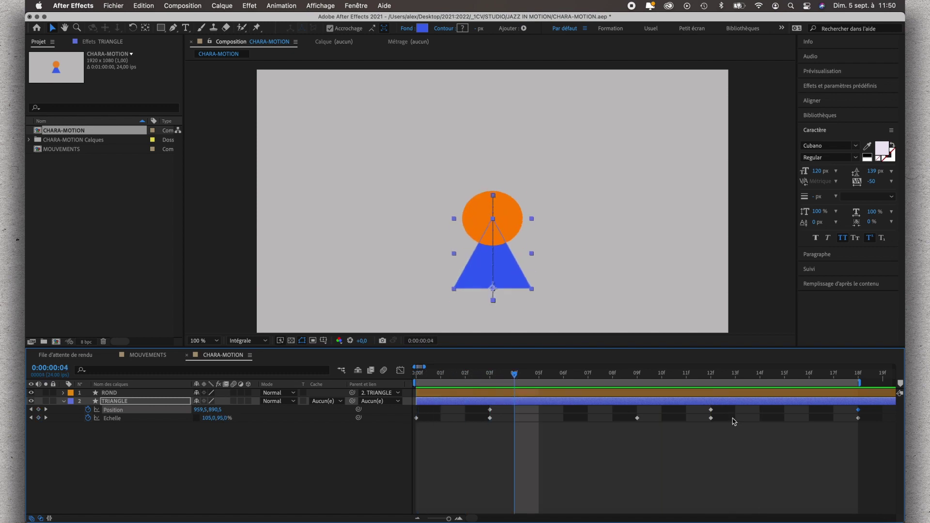
pyautogui.moveTo(713, 412)
pyautogui.moveTo(479, 412); pyautogui.dragTo(731, 415)
pyautogui.moveTo(490, 410)
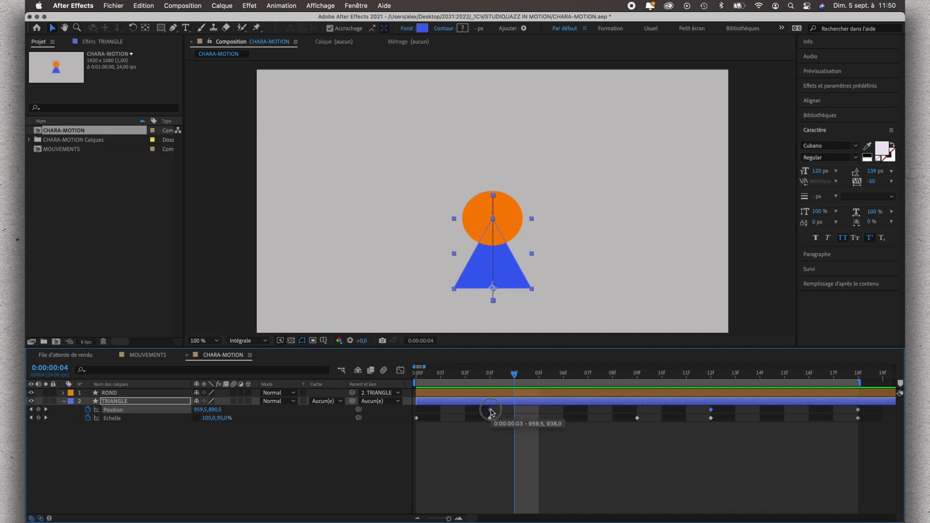
pyautogui.moveTo(491, 412); pyautogui.dragTo(511, 414)
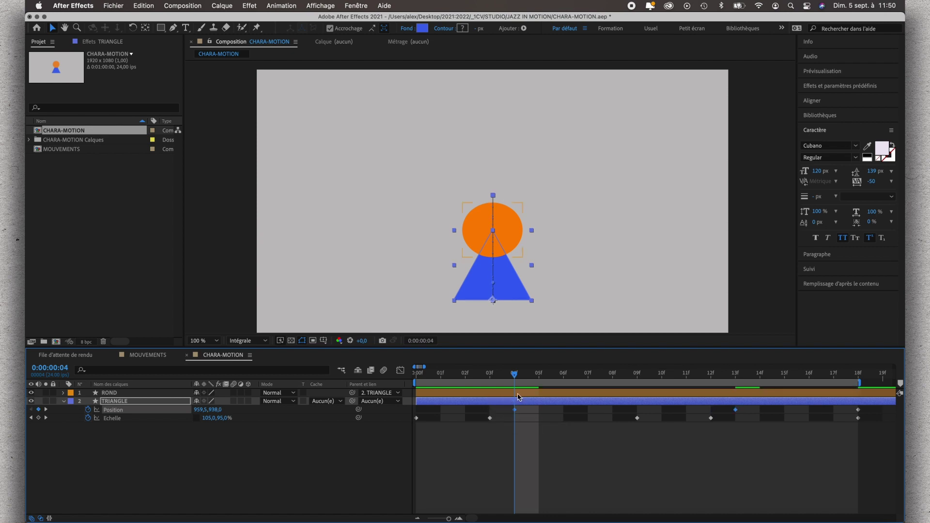
# Step: Pull the top-of-bounce Position keyframe earlier to frame 11 and scrub back to check the motion
pyautogui.moveTo(513, 374)
pyautogui.mouseDown()
pyautogui.moveTo(472, 374)
pyautogui.moveTo(575, 380)
pyautogui.moveTo(680, 418)
pyautogui.moveTo(864, 436)
pyautogui.moveTo(804, 434)
pyautogui.moveTo(640, 457)
pyautogui.moveTo(722, 466)
pyautogui.mouseUp()
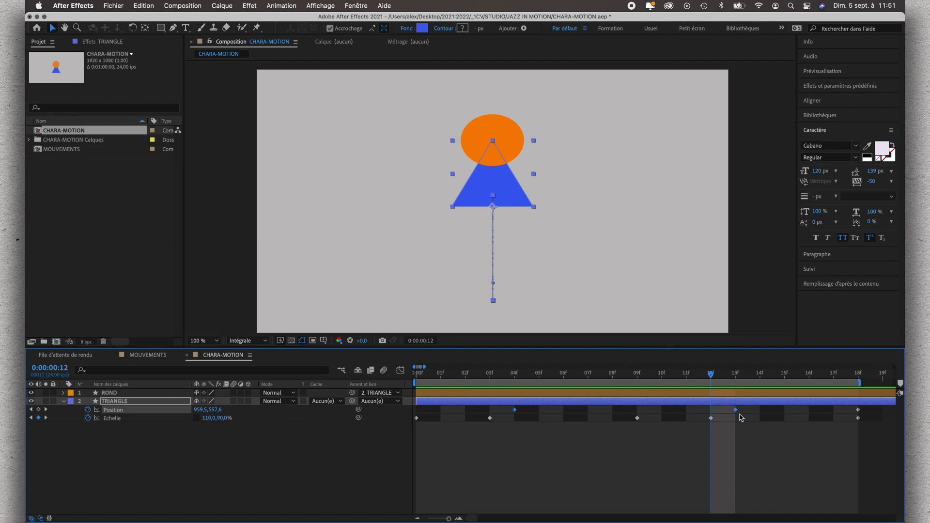
pyautogui.click(741, 418)
pyautogui.moveTo(736, 409); pyautogui.dragTo(694, 413)
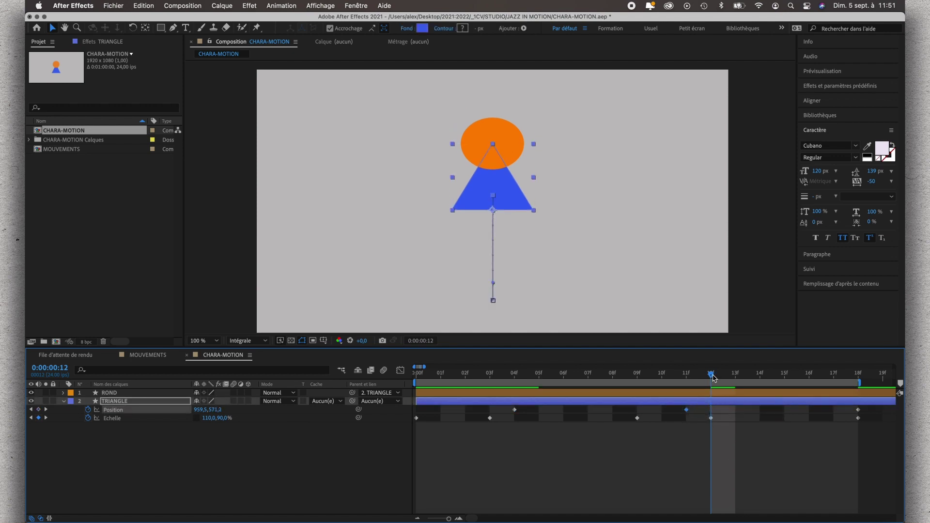
pyautogui.moveTo(711, 374)
pyautogui.mouseDown()
pyautogui.moveTo(610, 379)
pyautogui.moveTo(718, 383)
pyautogui.moveTo(872, 417)
pyautogui.moveTo(422, 448)
pyautogui.mouseUp()
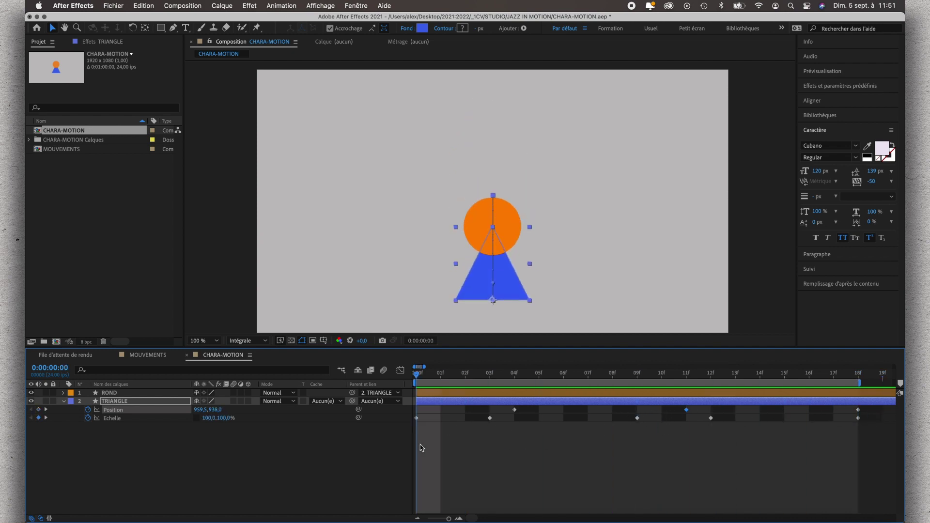
pyautogui.press('space')
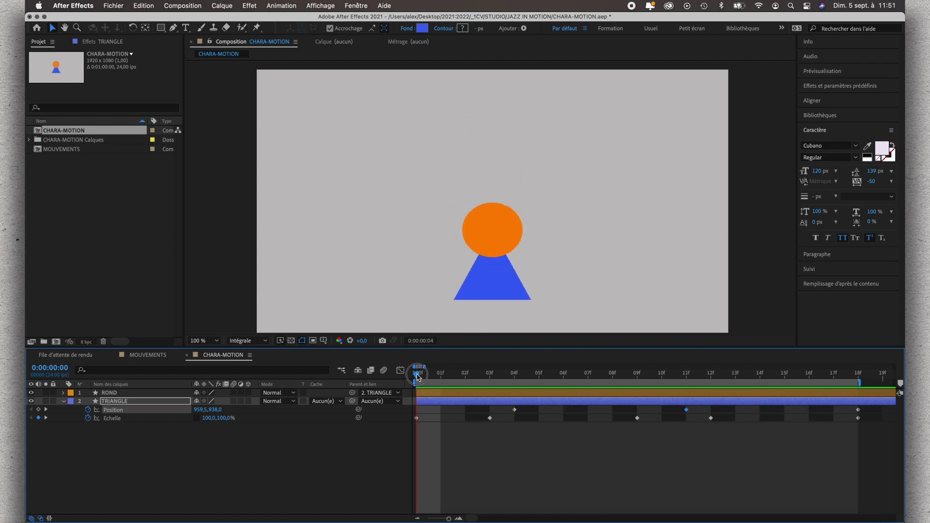
pyautogui.click(418, 377)
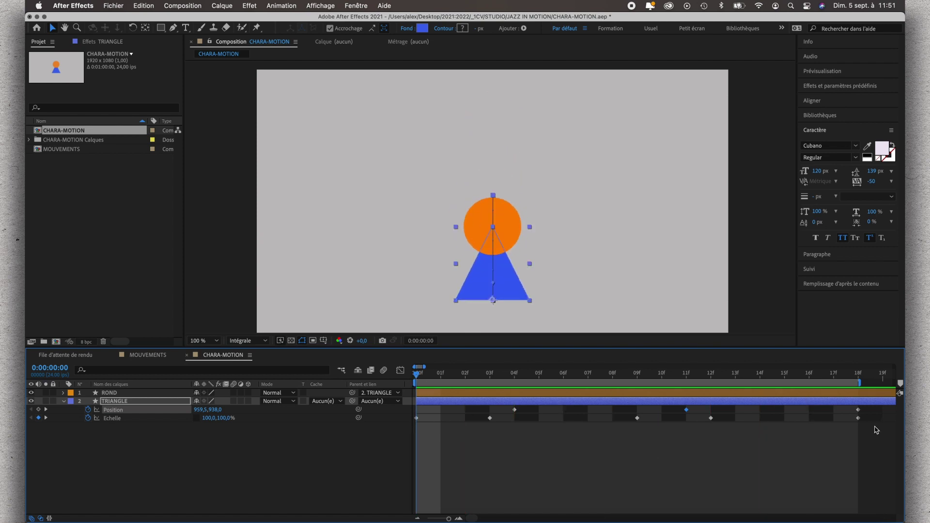
pyautogui.moveTo(874, 428)
pyautogui.mouseDown()
pyautogui.moveTo(411, 421)
pyautogui.moveTo(418, 411)
pyautogui.mouseUp()
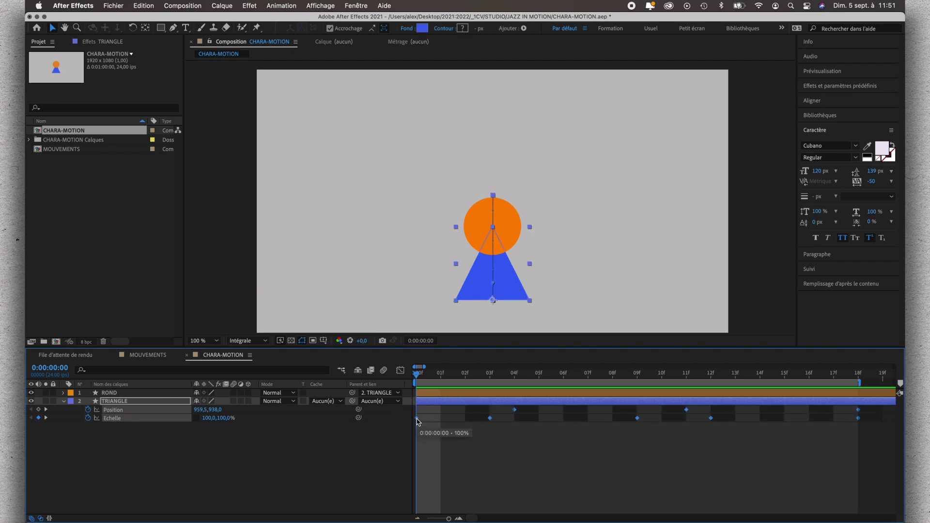
# Step: Apply Easy Ease (Lissage de vitesse) to the selected TRIANGLE Position and Scale keyframes, then scrub to check
pyautogui.rightClick(418, 421)
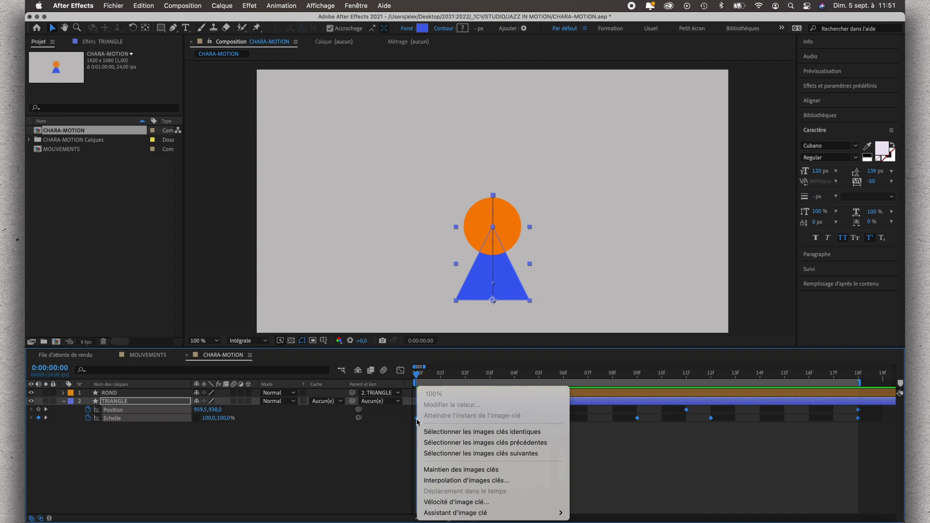
pyautogui.moveTo(457, 514)
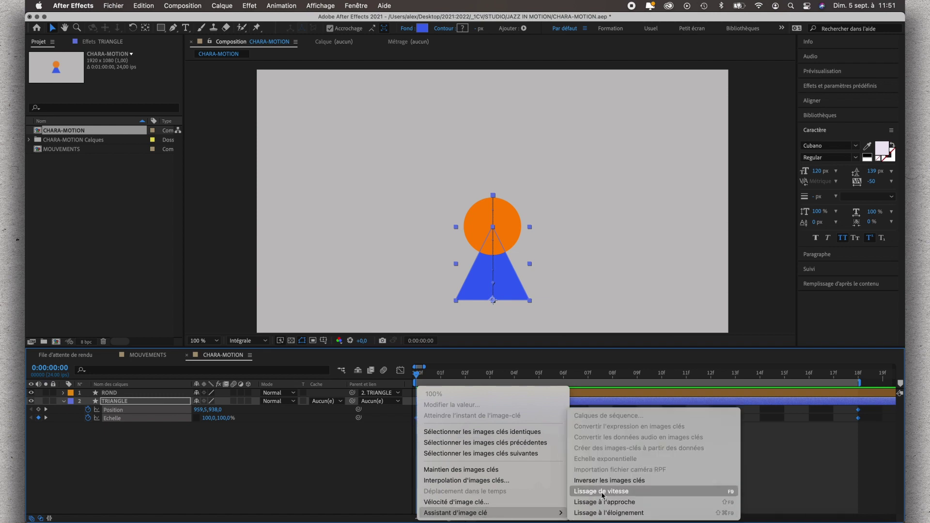
pyautogui.click(603, 492)
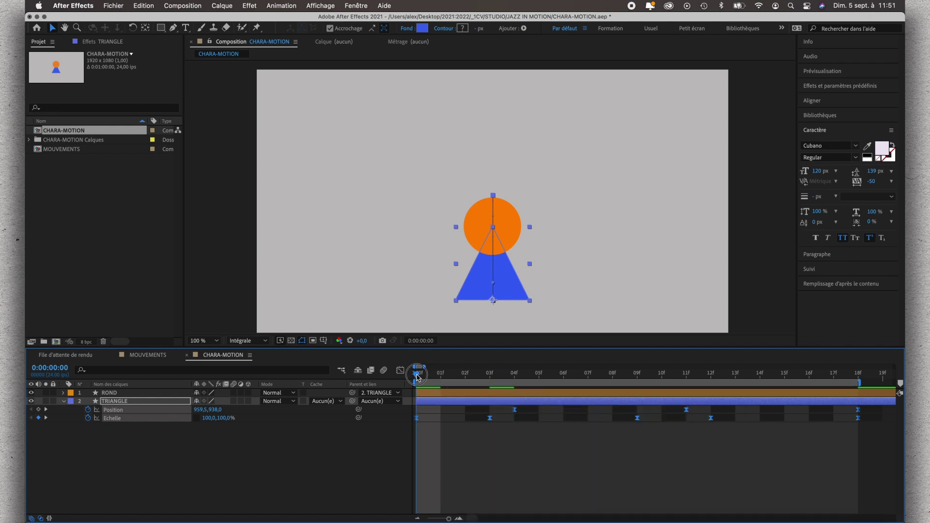
pyautogui.moveTo(418, 377)
pyautogui.mouseDown()
pyautogui.moveTo(576, 402)
pyautogui.moveTo(454, 398)
pyautogui.mouseUp()
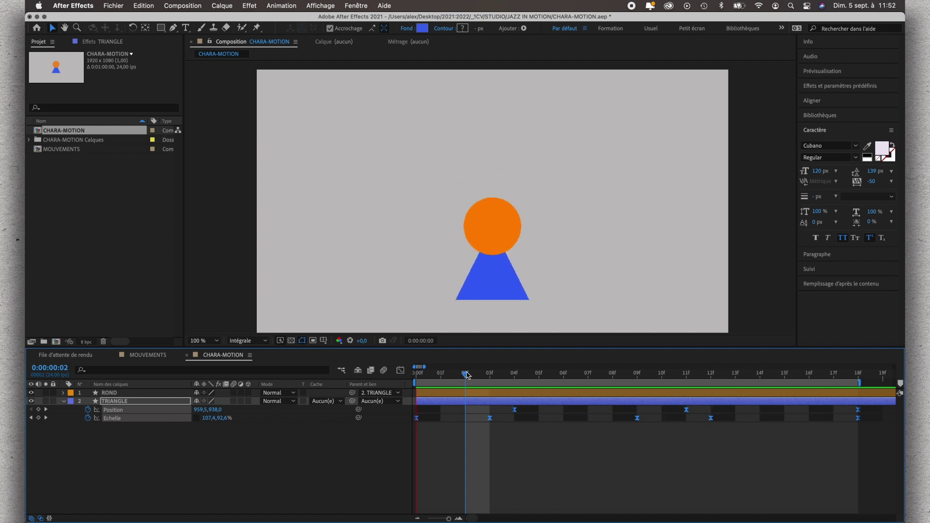
# Step: At the 11f peak Position keyframe, drag the triangle and circle higher in the comp
pyautogui.press('space')
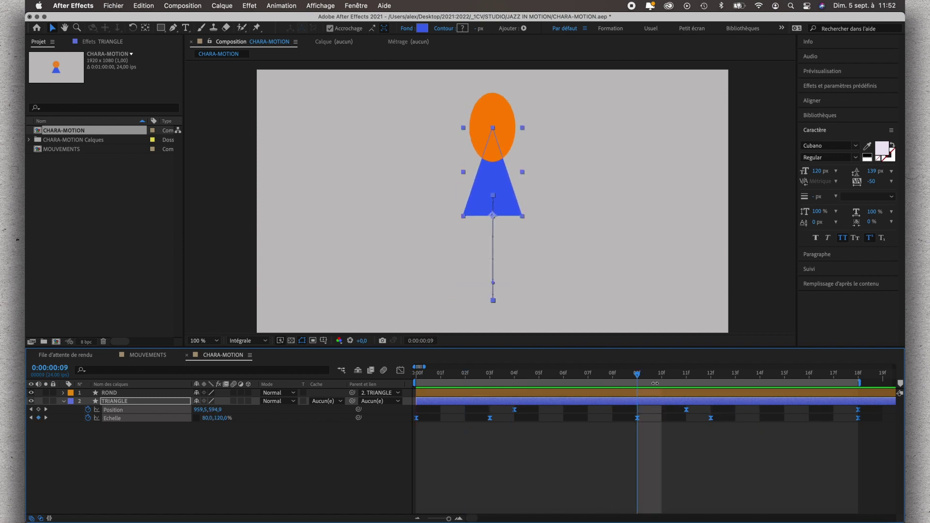
pyautogui.moveTo(638, 379); pyautogui.dragTo(688, 383)
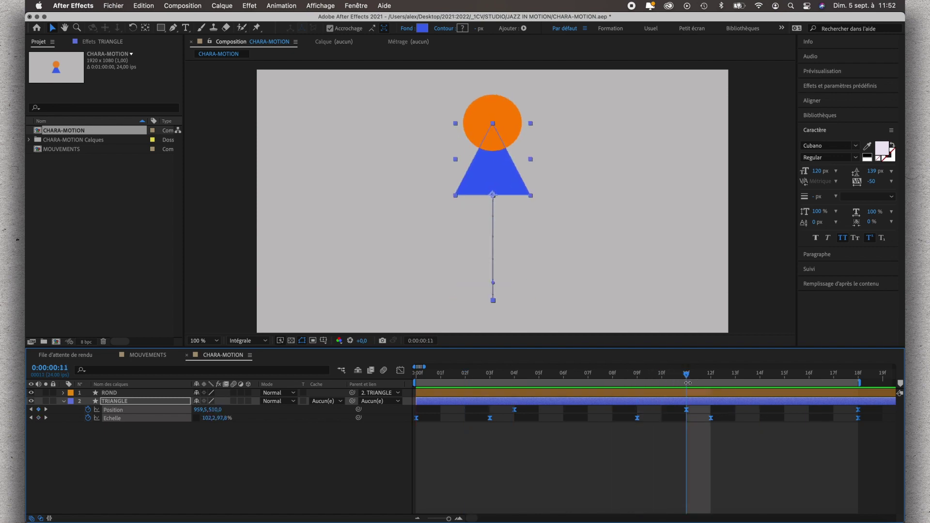
pyautogui.scroll(-2, 579, 216)
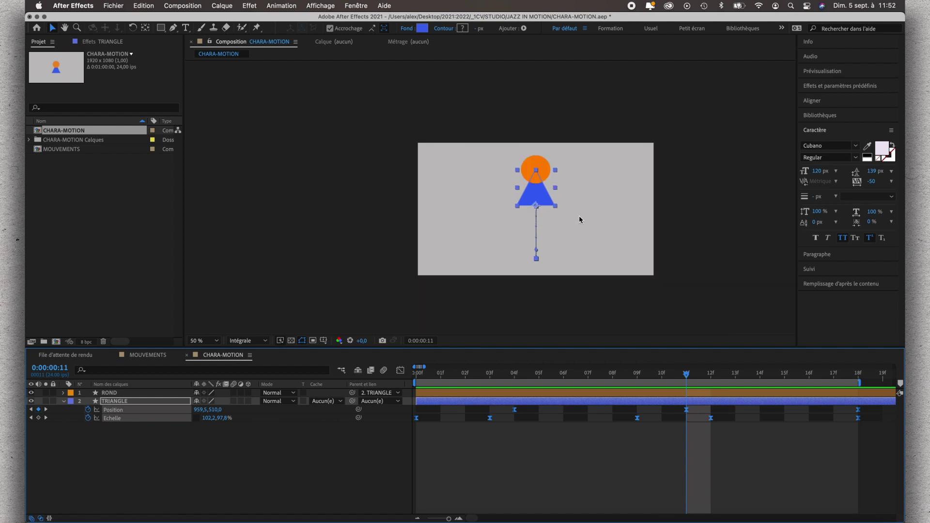
pyautogui.click(539, 199)
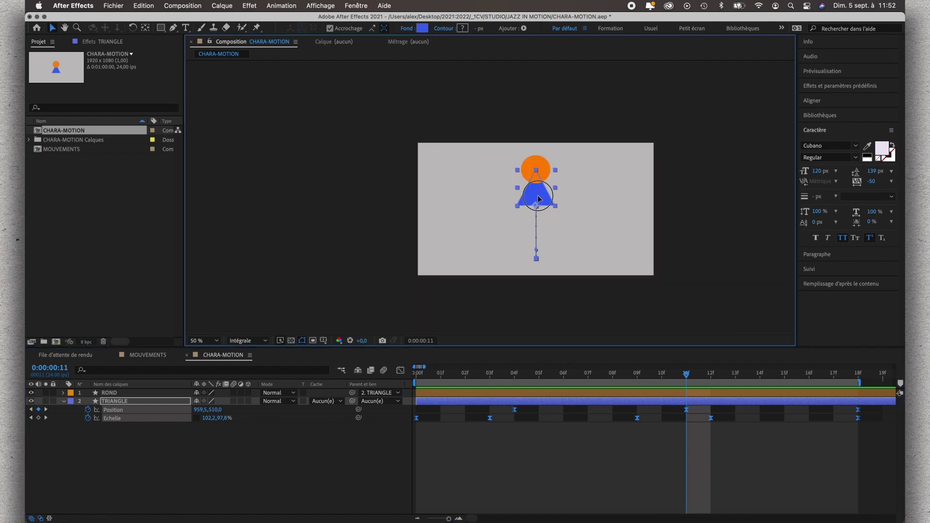
pyautogui.click(670, 435)
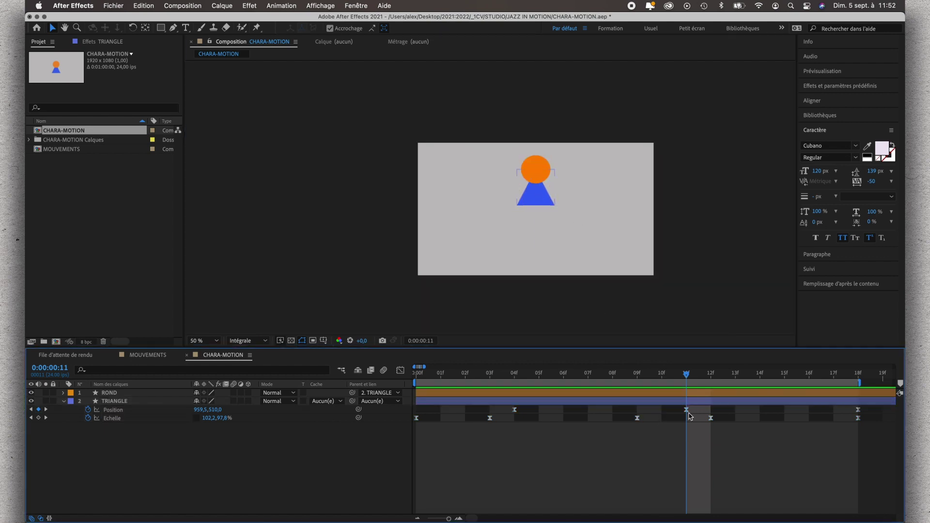
pyautogui.click(686, 409)
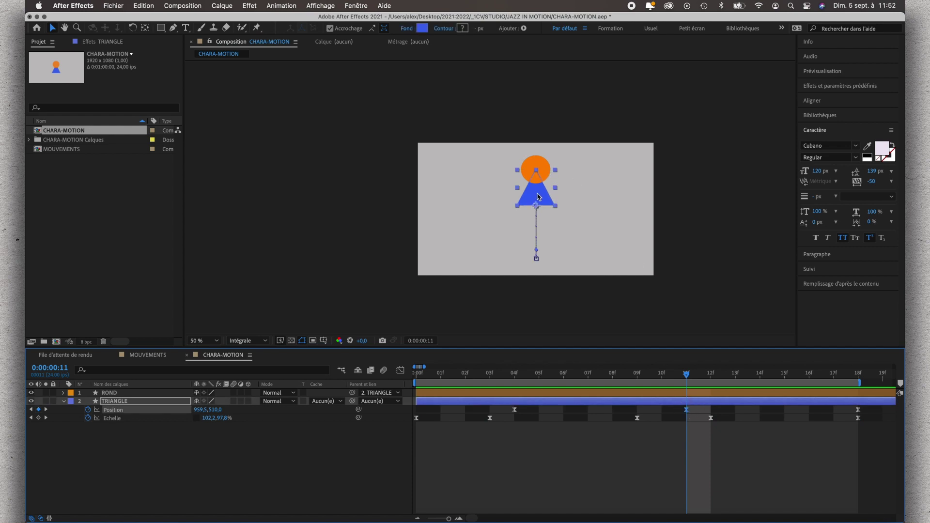
pyautogui.moveTo(537, 197); pyautogui.dragTo(539, 192)
# Step: Scrub and preview the bounce to check the new peak height
pyautogui.moveTo(687, 377)
pyautogui.mouseDown()
pyautogui.moveTo(595, 384)
pyautogui.moveTo(833, 446)
pyautogui.mouseUp()
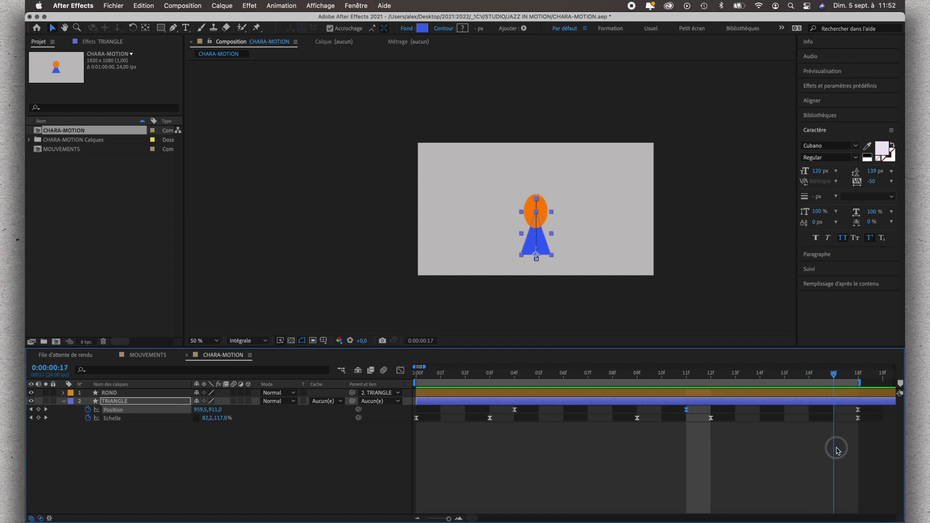
pyautogui.moveTo(833, 447)
pyautogui.mouseDown()
pyautogui.moveTo(487, 443)
pyautogui.moveTo(670, 464)
pyautogui.moveTo(416, 435)
pyautogui.moveTo(517, 433)
pyautogui.moveTo(422, 430)
pyautogui.mouseUp()
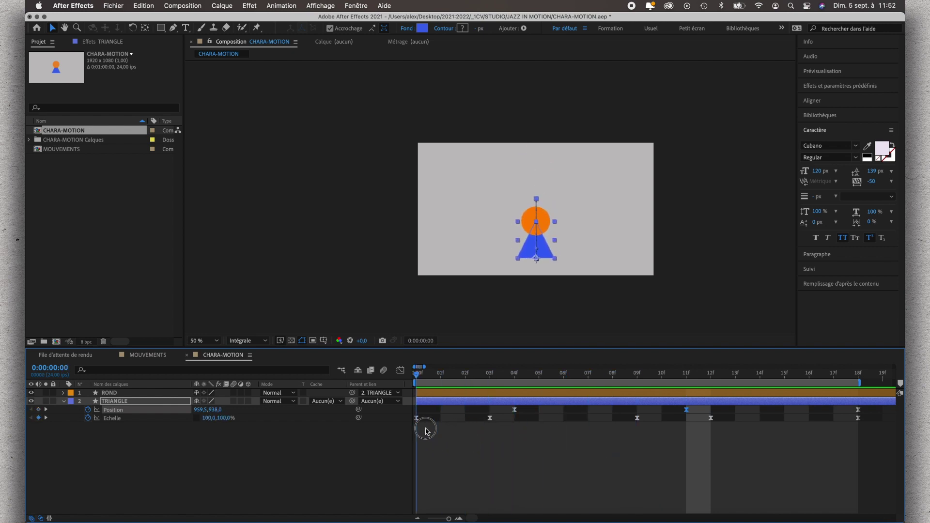
pyautogui.press('space')
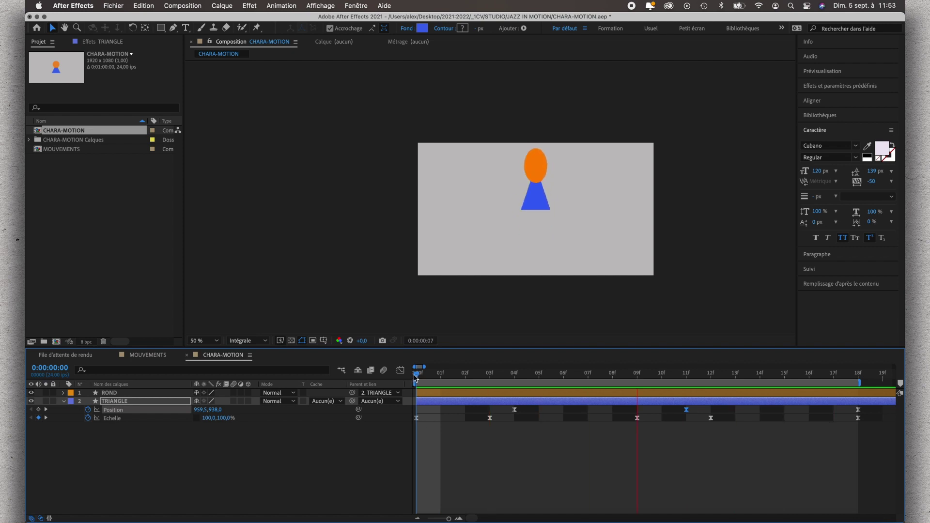
pyautogui.click(416, 378)
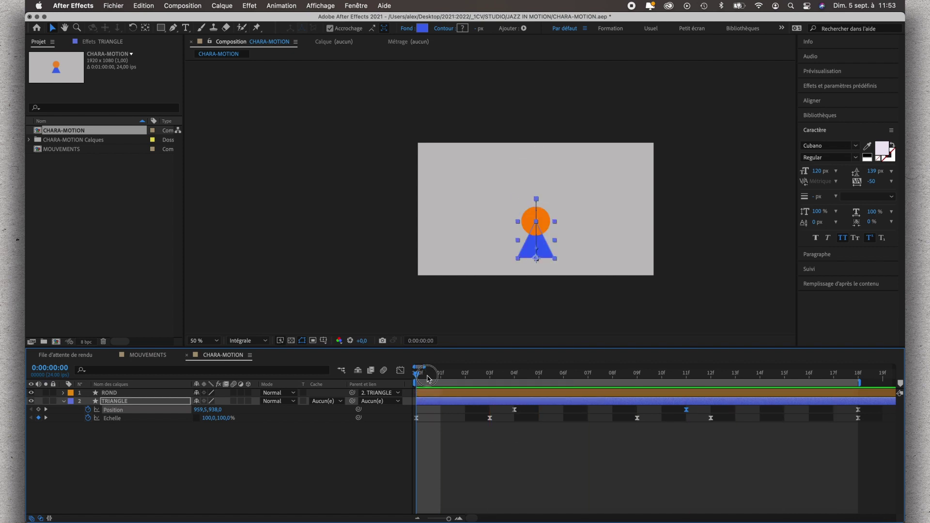
pyautogui.moveTo(420, 381)
pyautogui.mouseDown()
pyautogui.moveTo(491, 399)
pyautogui.moveTo(415, 400)
pyautogui.mouseUp()
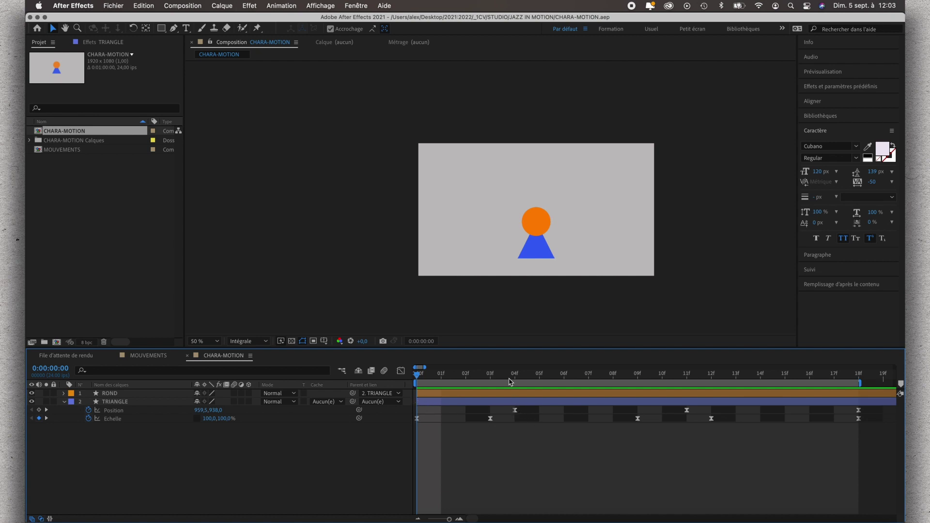
# Step: Add a frame-0 Position keyframe holding the triangle's rest at 959.5, 938.0, then deselect it
pyautogui.click(508, 377)
pyautogui.moveTo(508, 378); pyautogui.dragTo(511, 378)
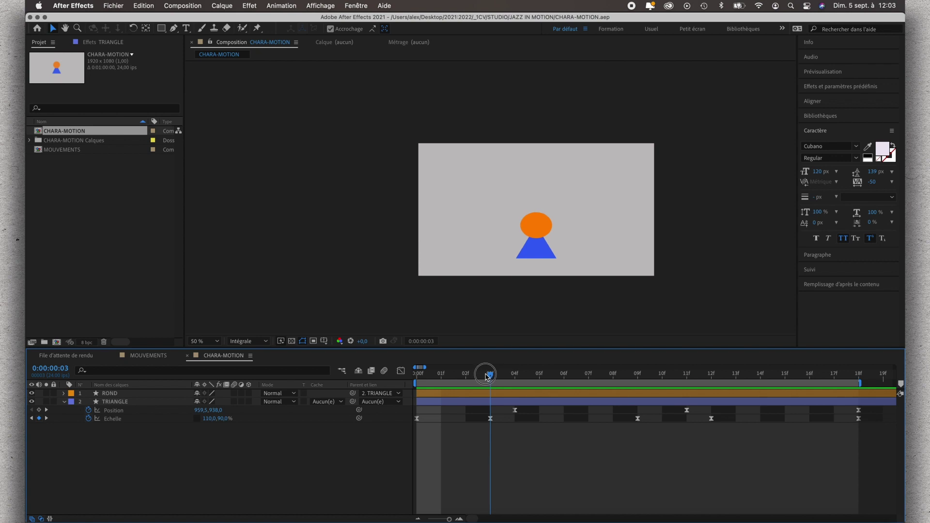
pyautogui.click(515, 411)
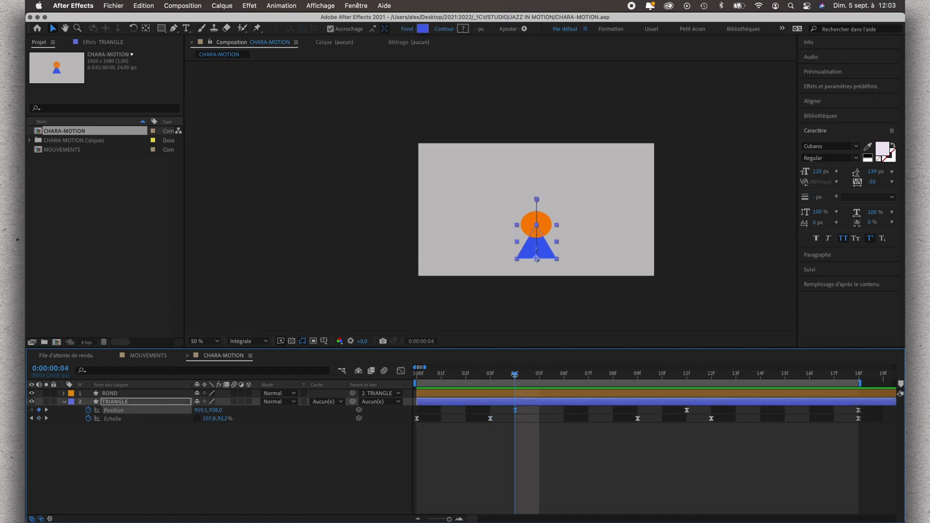
pyautogui.moveTo(514, 374); pyautogui.dragTo(422, 377)
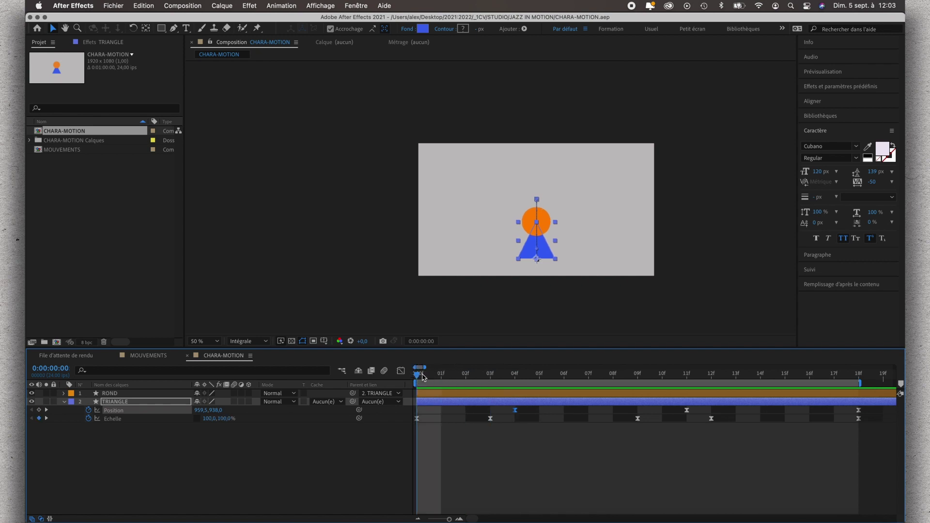
pyautogui.hotkey('alt', 'shift', 'p')
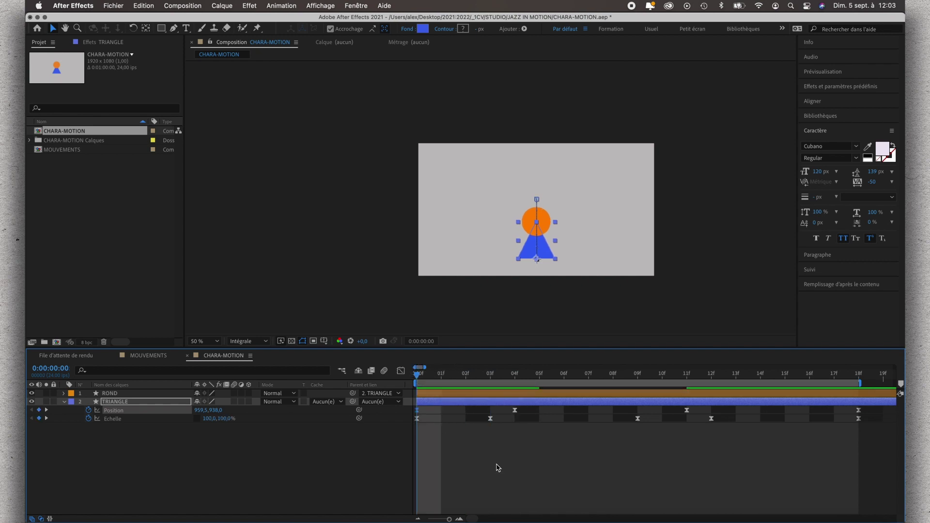
pyautogui.click(498, 468)
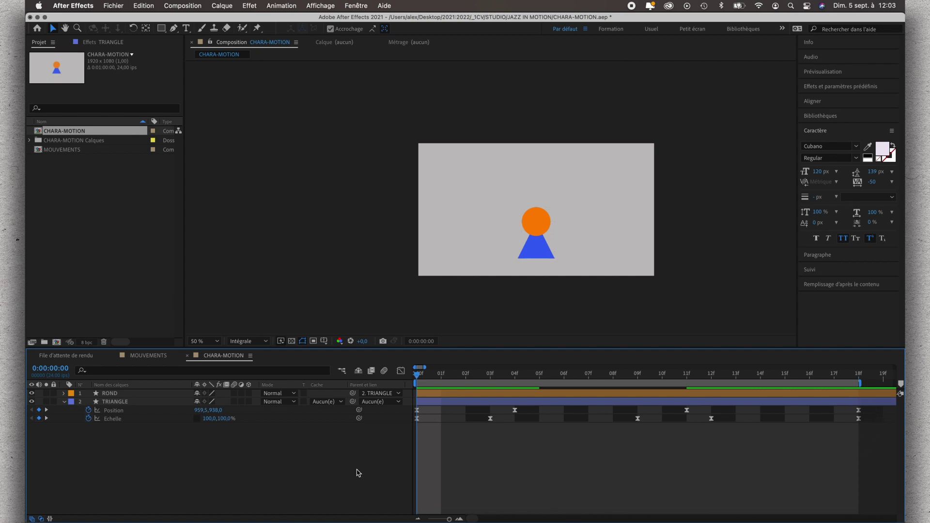
# Step: Replace the TRIANGLE Position expression with loopOut("cycle") using autocomplete, and commit it
pyautogui.keyDown('alt'); pyautogui.click(88, 411); pyautogui.keyUp('alt')
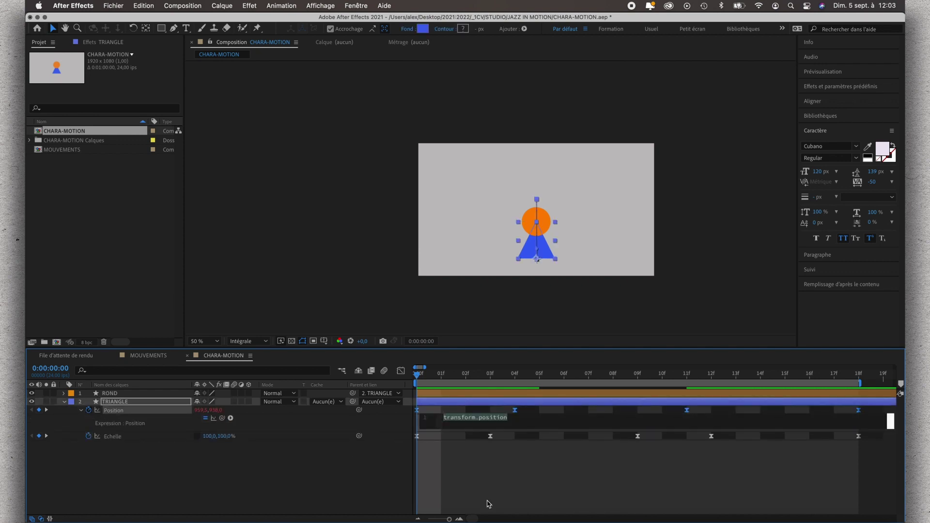
pyautogui.write('loo')
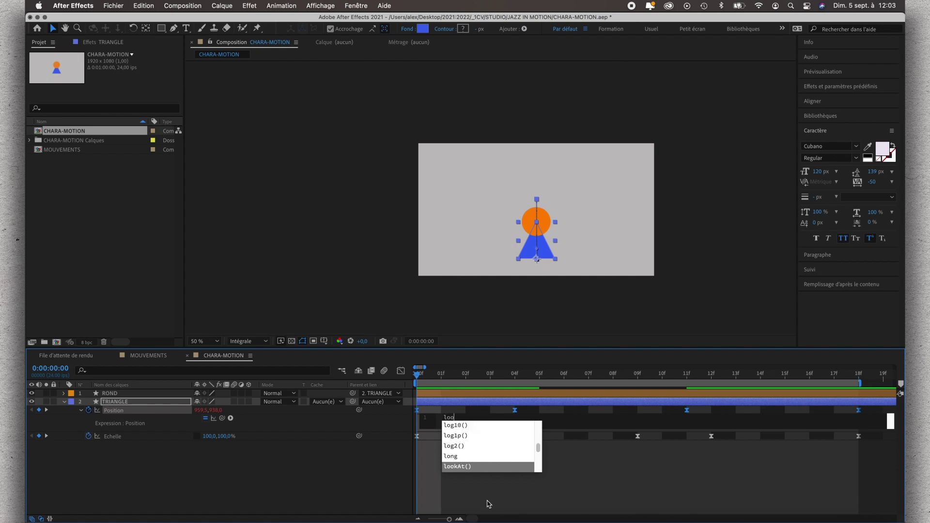
pyautogui.write('p')
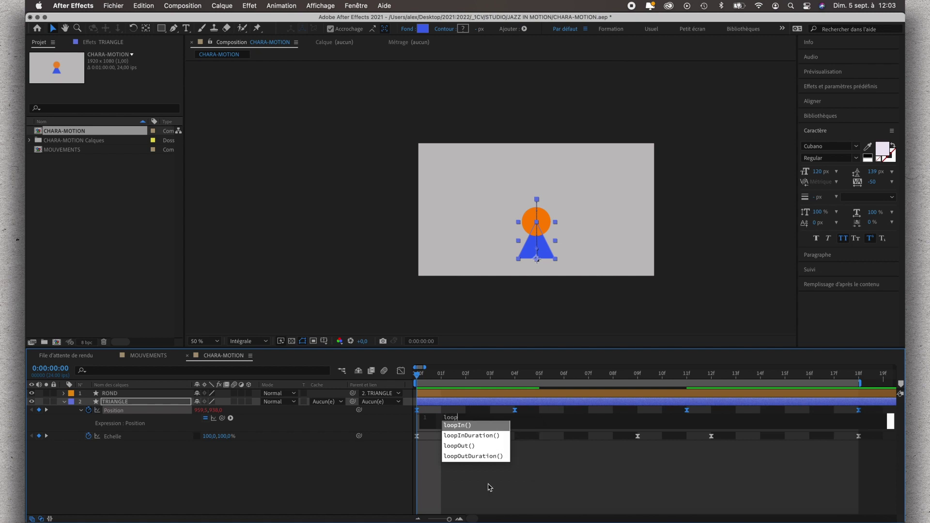
pyautogui.doubleClick(465, 446)
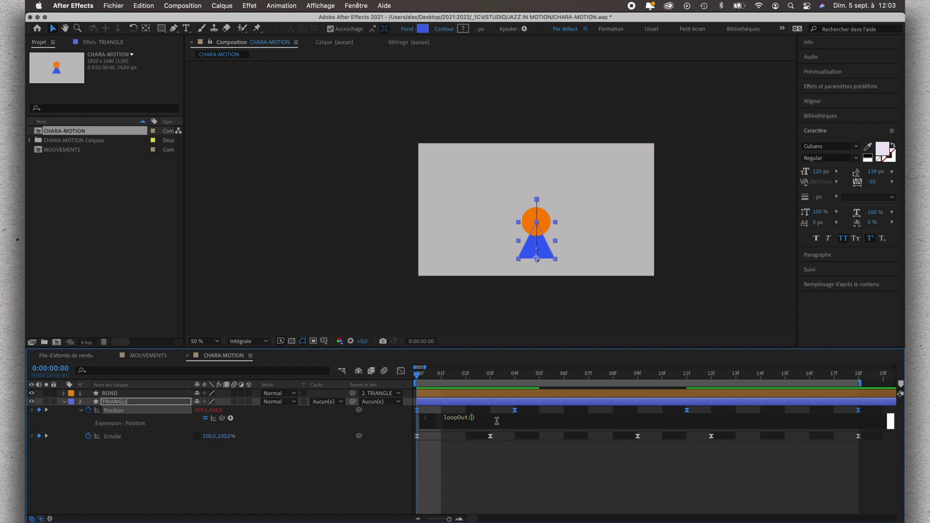
pyautogui.write('"')
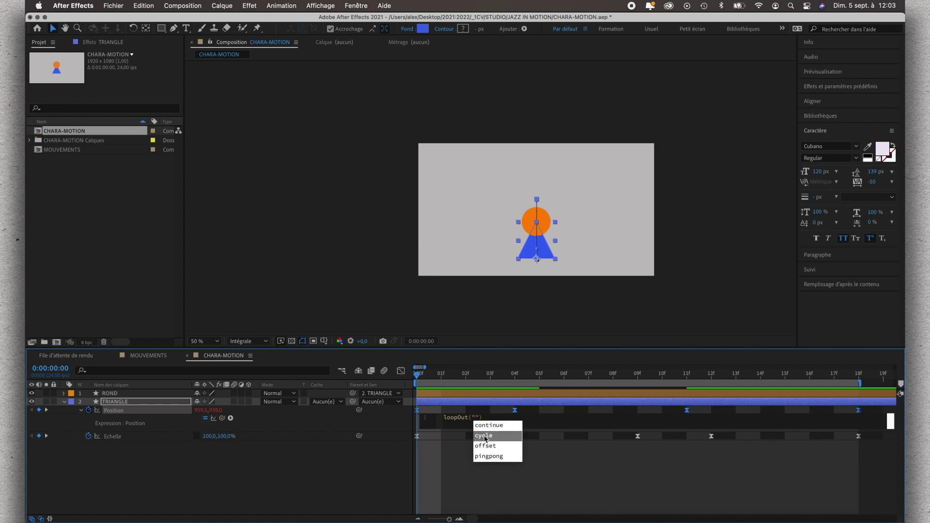
pyautogui.click(503, 437)
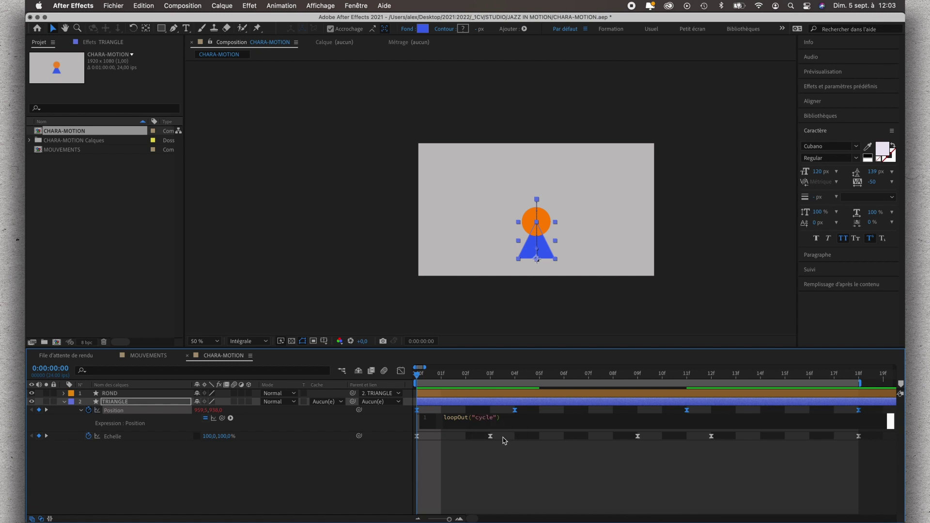
pyautogui.click(492, 462)
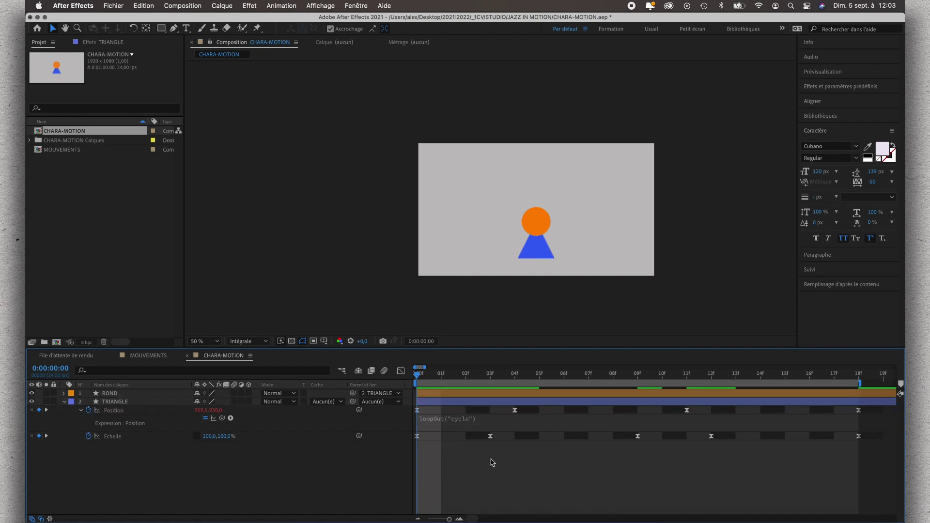
# Step: Scrub past the last keyframe to confirm Position loops, and zoom the timeline out to about six seconds
pyautogui.moveTo(418, 378); pyautogui.dragTo(542, 386)
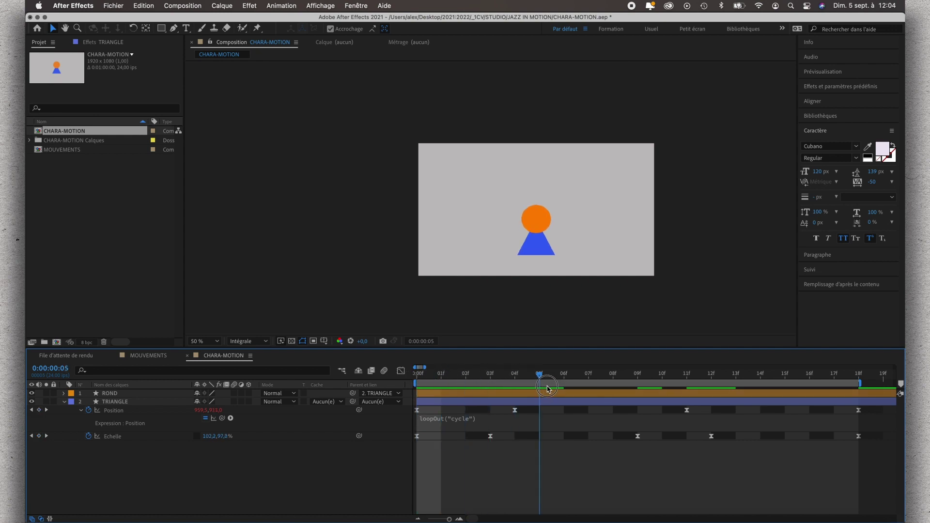
pyautogui.moveTo(541, 387)
pyautogui.mouseDown()
pyautogui.moveTo(637, 409)
pyautogui.moveTo(896, 433)
pyautogui.mouseUp()
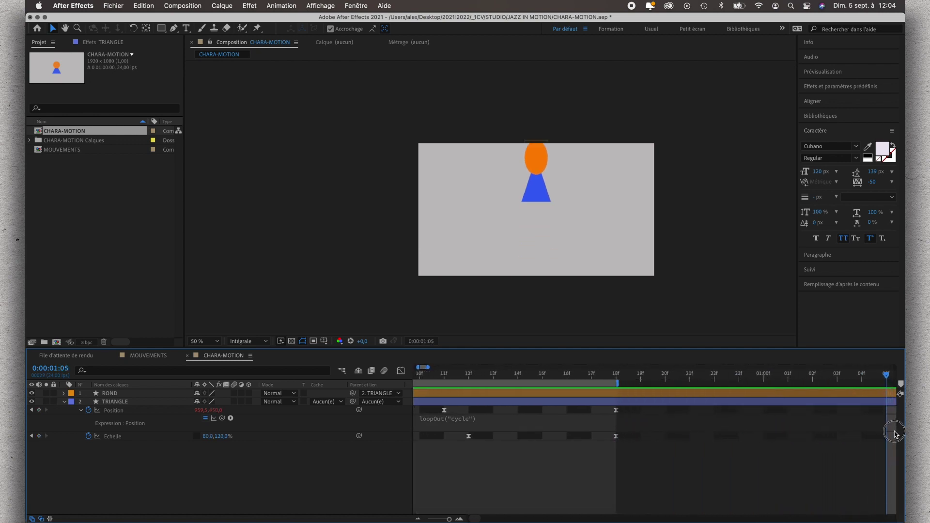
pyautogui.moveTo(896, 433); pyautogui.dragTo(494, 478)
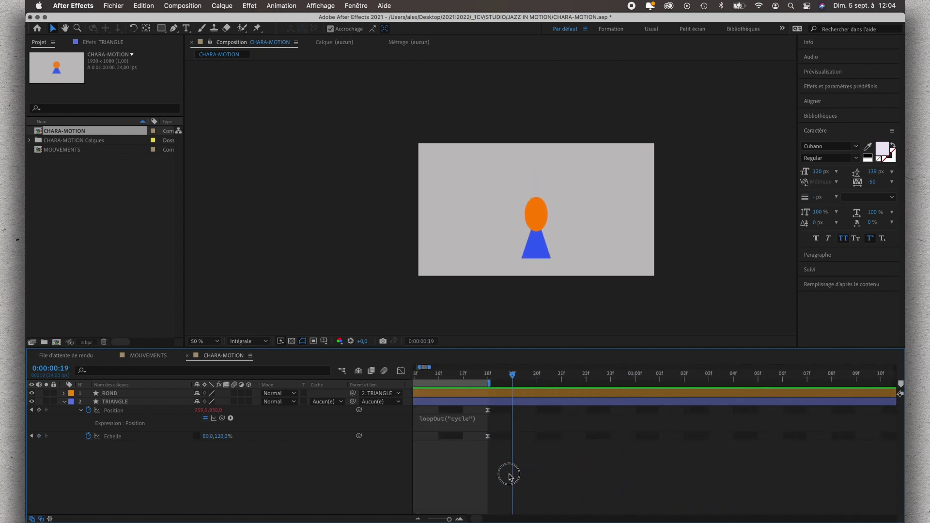
pyautogui.click(418, 518)
pyautogui.click(419, 519)
pyautogui.click(419, 519)
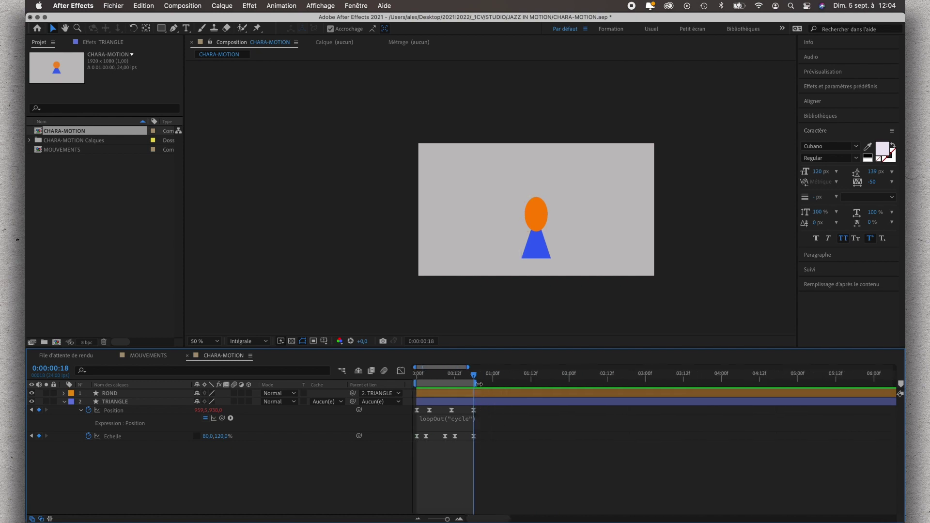
# Step: Extend the work area to about 3 seconds, preview the looping bounce, and select the Position expression
pyautogui.moveTo(477, 383); pyautogui.dragTo(695, 383)
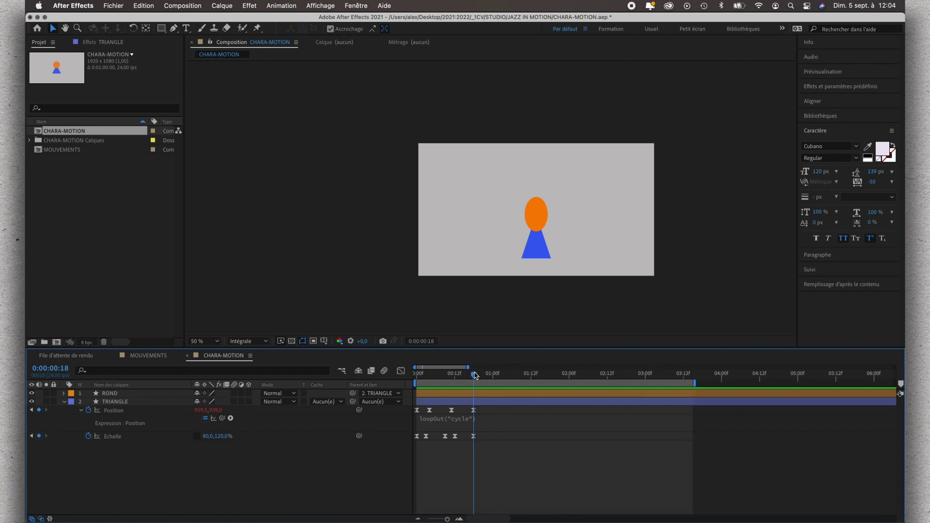
pyautogui.moveTo(473, 375); pyautogui.dragTo(412, 377)
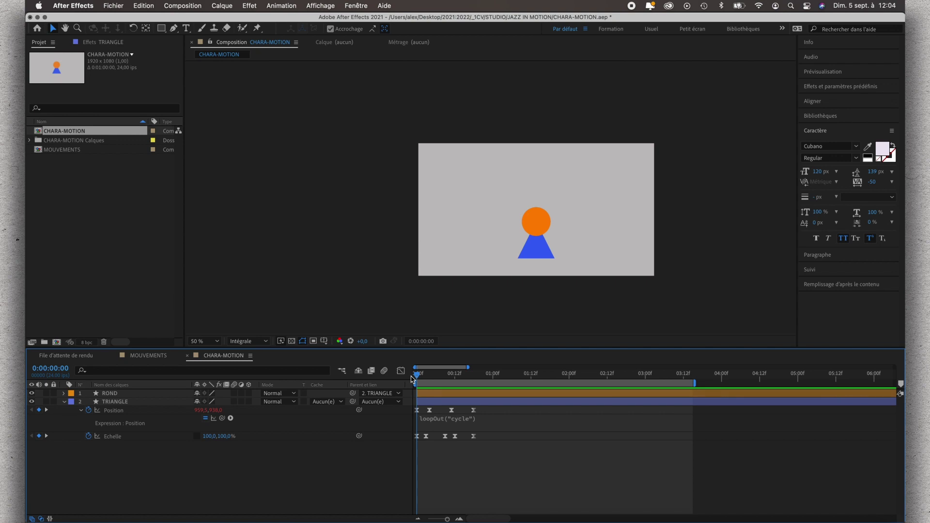
pyautogui.press('space')
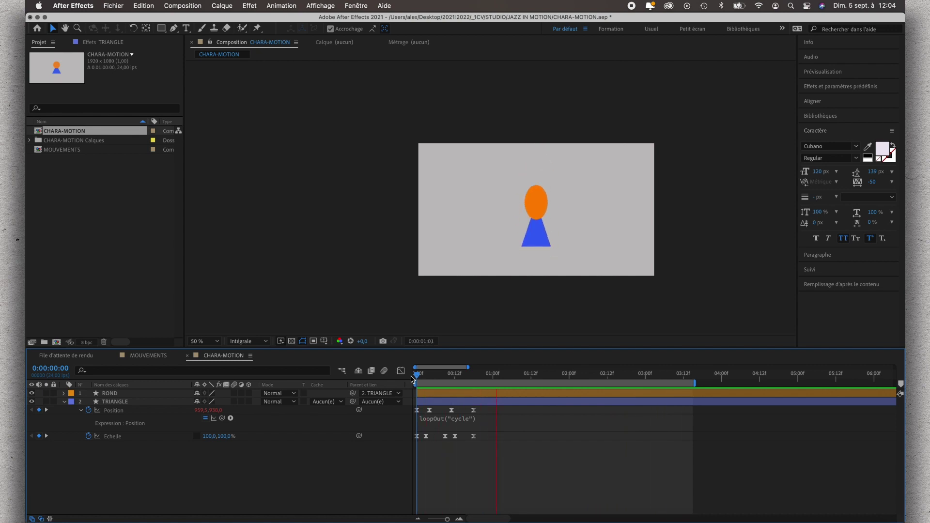
pyautogui.press('space')
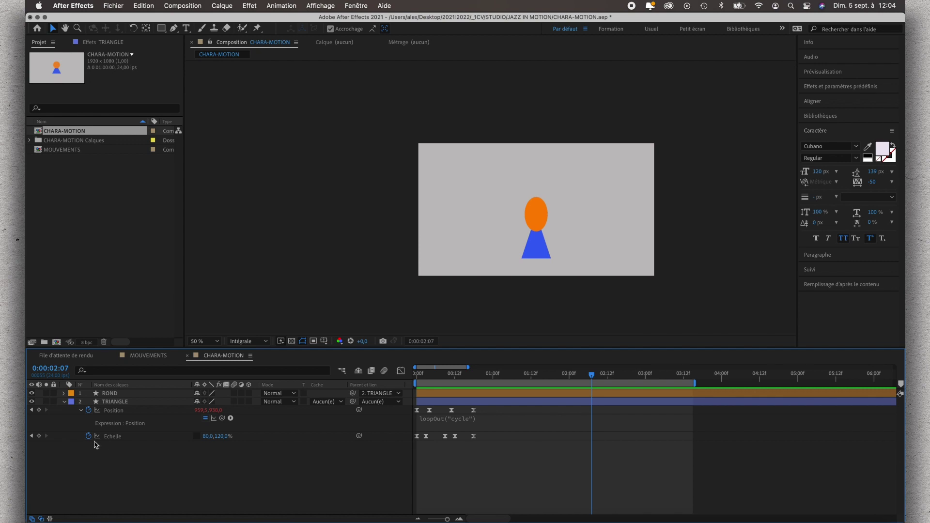
pyautogui.click(455, 423)
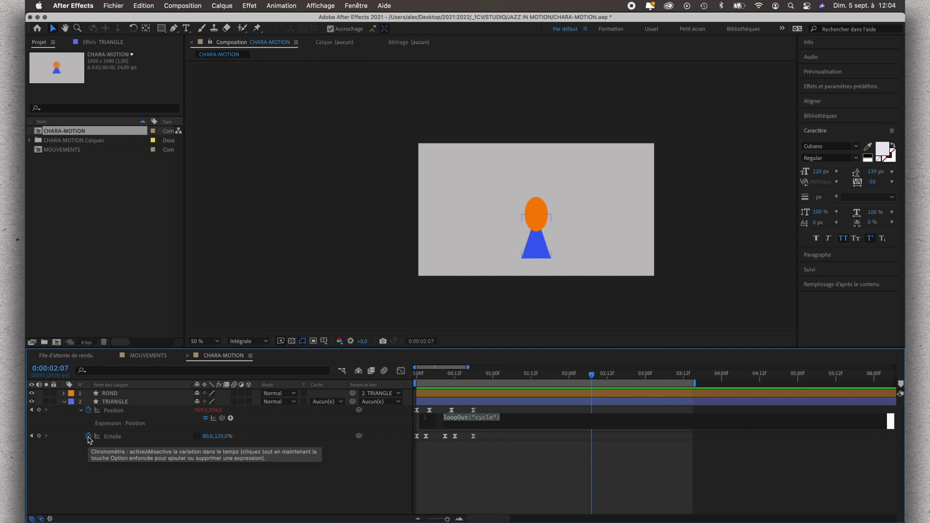
# Step: Paste the loopOut("cycle") expression onto the triangle's Echelle (Scale) and scrub back to check it
pyautogui.keyDown('alt'); pyautogui.click(88, 436); pyautogui.keyUp('alt')
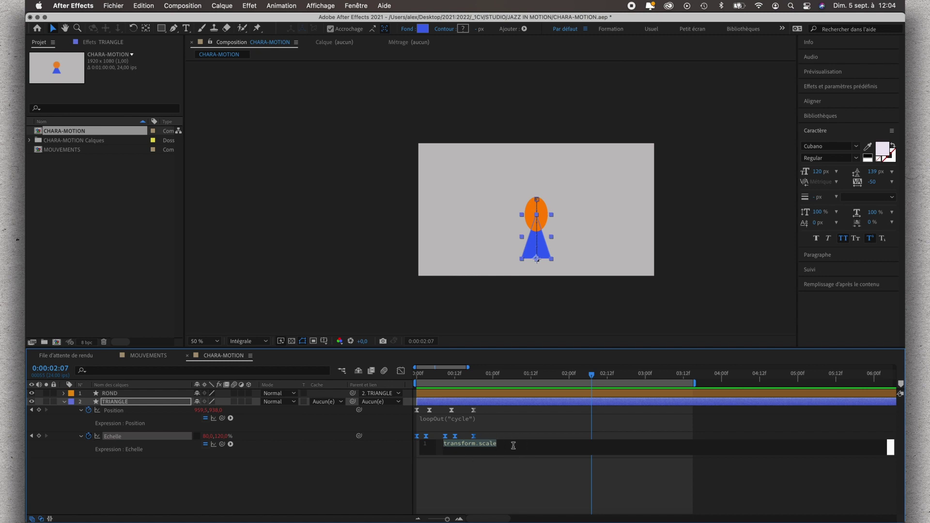
pyautogui.write('loopOut("cycle")')
pyautogui.click(500, 480)
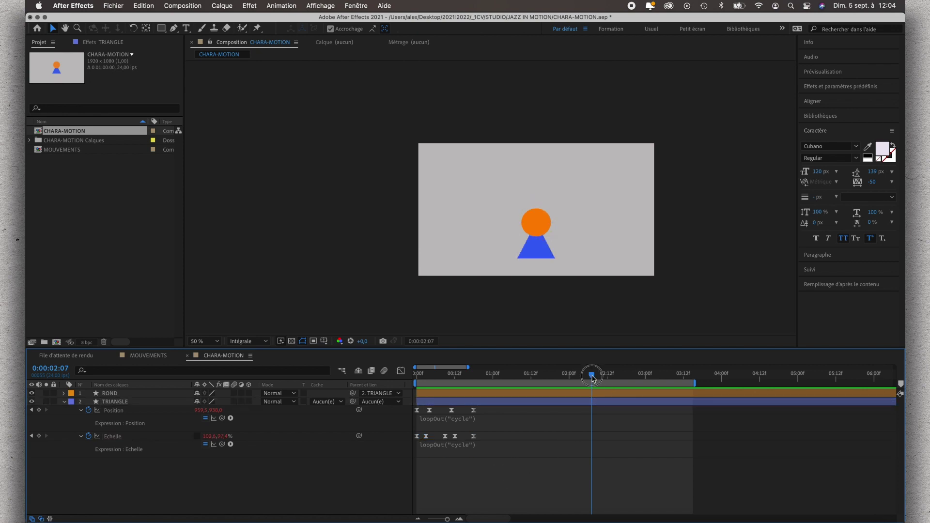
pyautogui.moveTo(591, 378)
pyautogui.mouseDown()
pyautogui.moveTo(470, 385)
pyautogui.moveTo(612, 386)
pyautogui.moveTo(413, 399)
pyautogui.mouseUp()
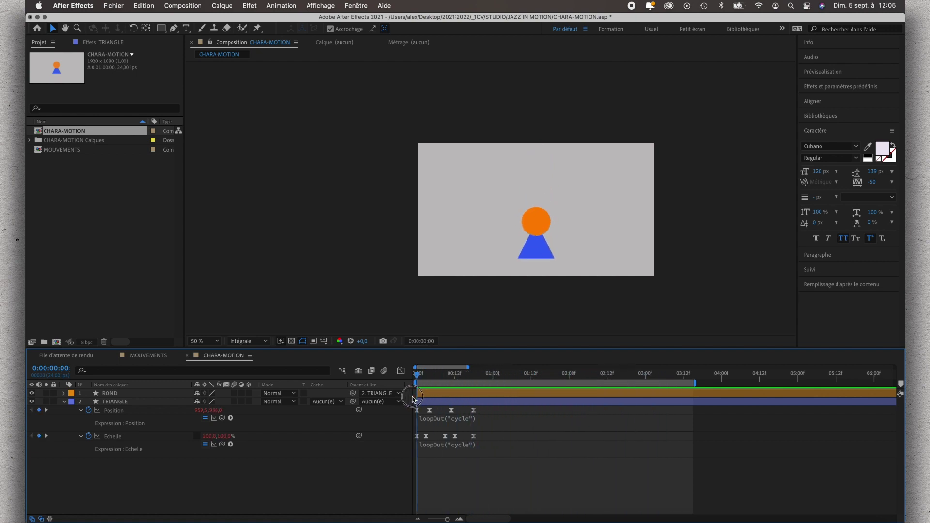
# Step: Preview the loop while lengthening the work area to about 6 seconds, then return to frame 0
pyautogui.press('space')
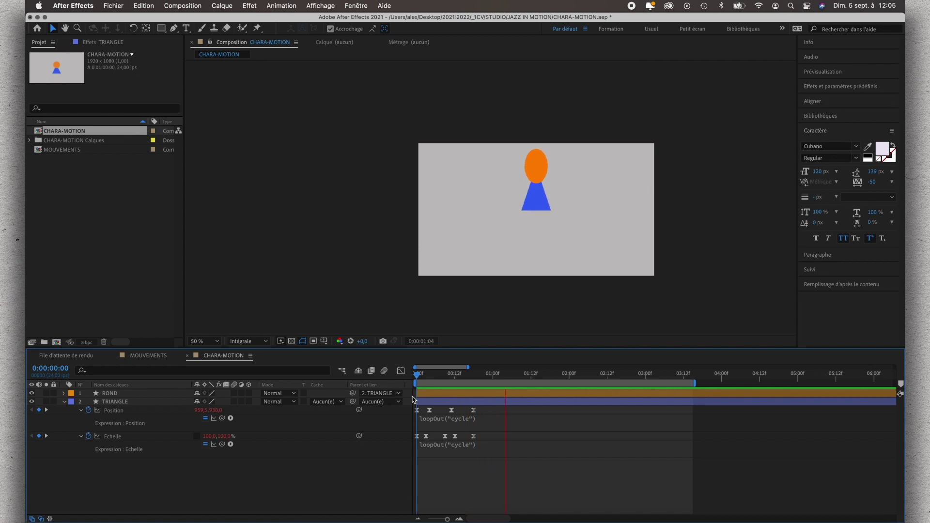
pyautogui.moveTo(696, 383); pyautogui.dragTo(869, 383)
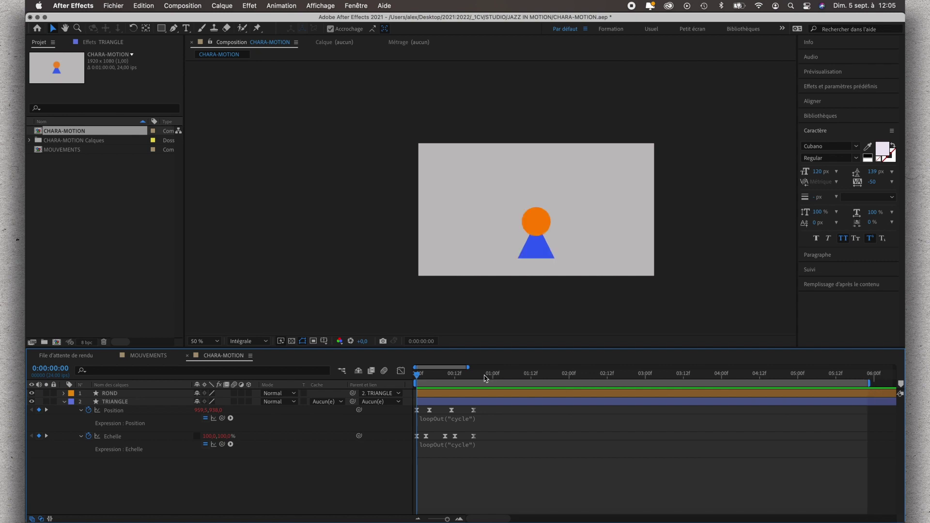
pyautogui.click(483, 379)
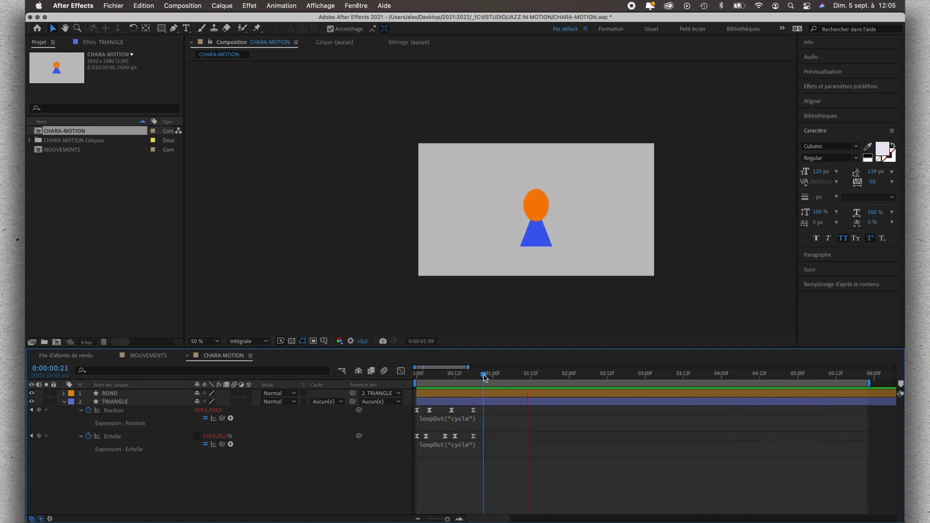
pyautogui.press('space')
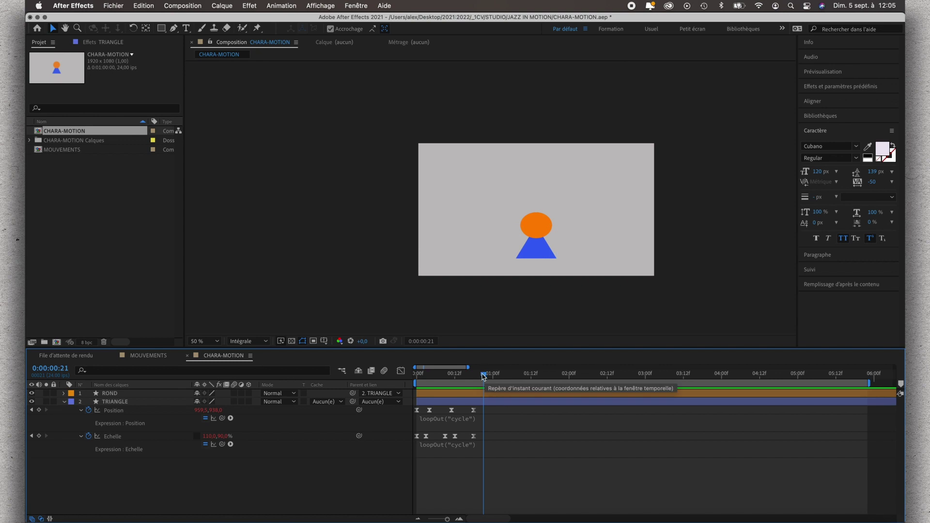
pyautogui.moveTo(485, 378); pyautogui.dragTo(416, 381)
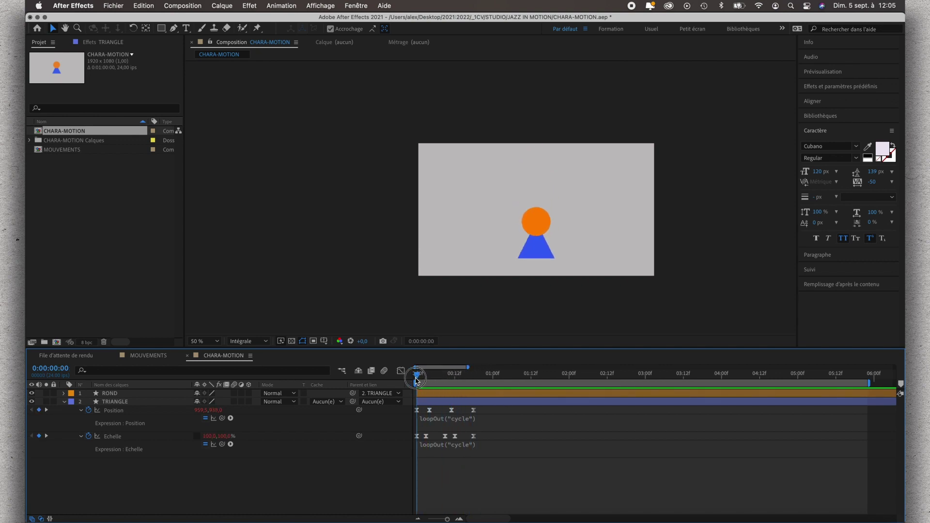